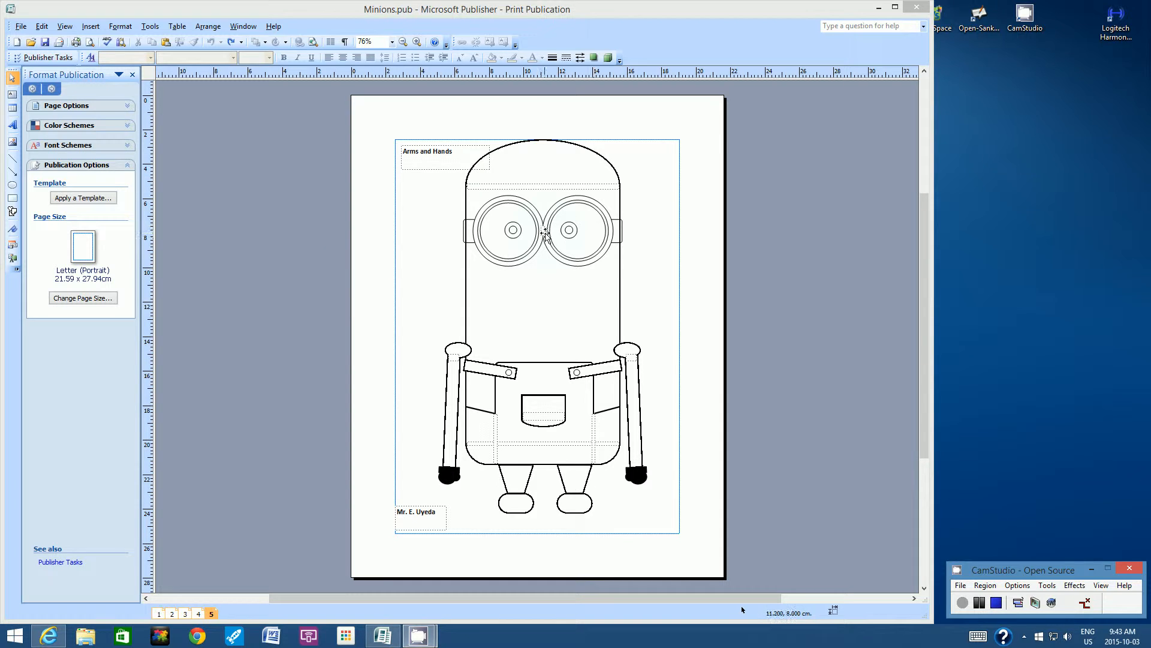
# - Replace the page title "Arms and Hands" with "Eyes and Goggles" and save the publication
pyautogui.click(456, 155)
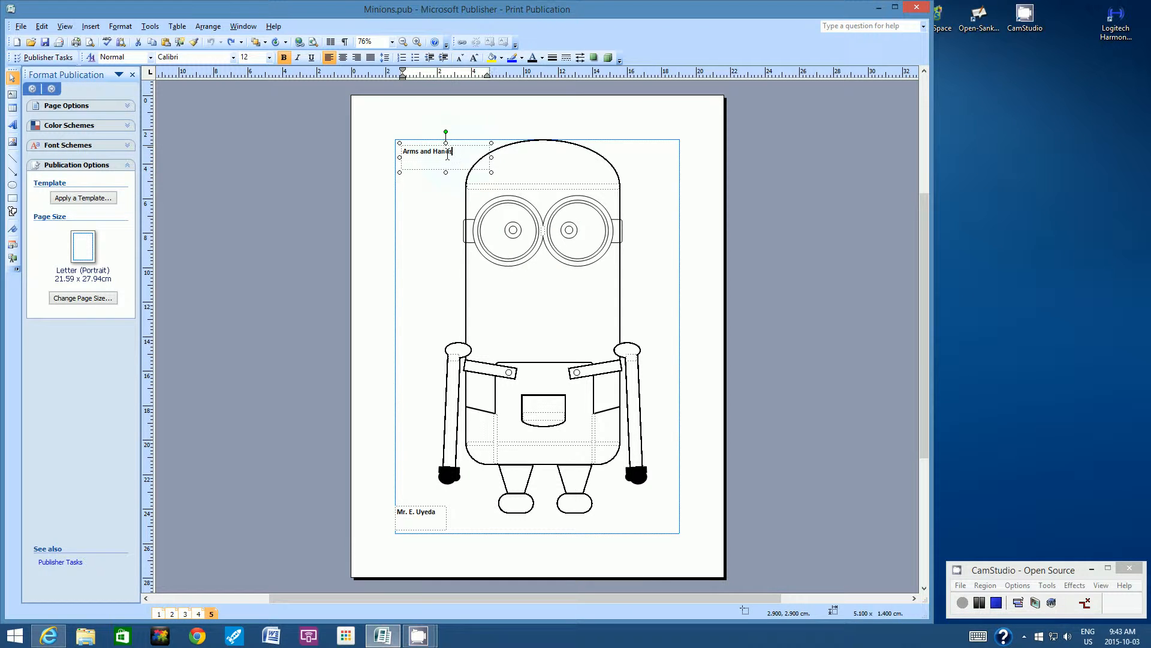
pyautogui.moveTo(448, 156); pyautogui.dragTo(400, 157)
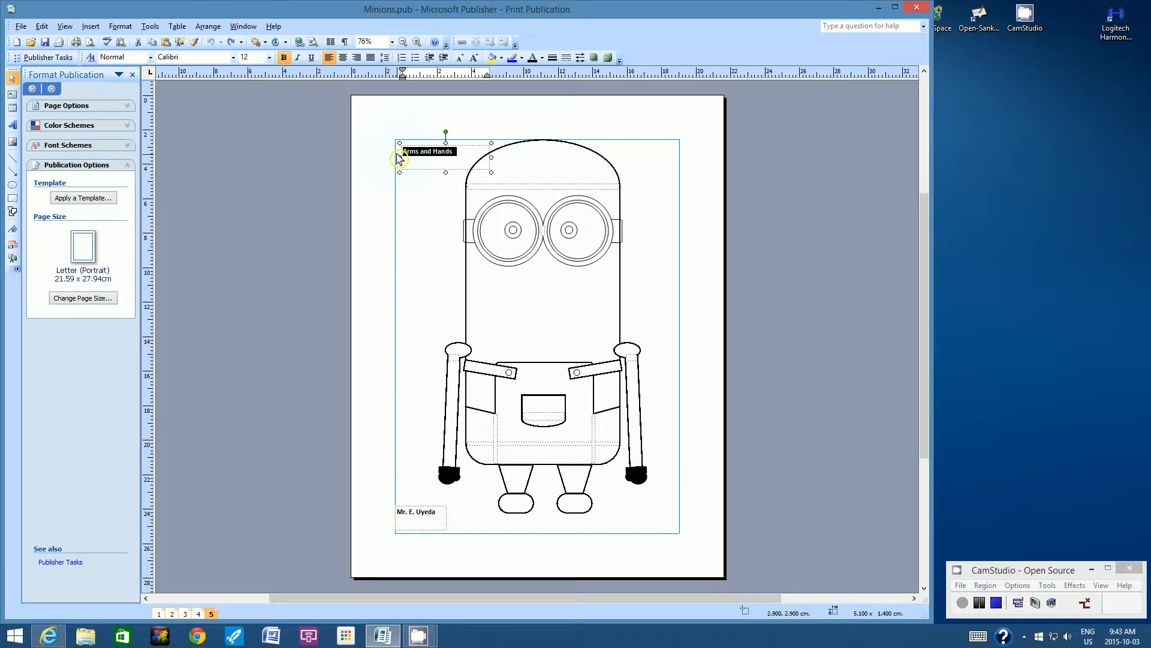
pyautogui.write('Yes a')
pyautogui.press('BackSpace')
pyautogui.press('BackSpace')
pyautogui.press('BackSpace')
pyautogui.write('Eyes and Goggles')
pyautogui.click(392, 41)
pyautogui.click(368, 83)
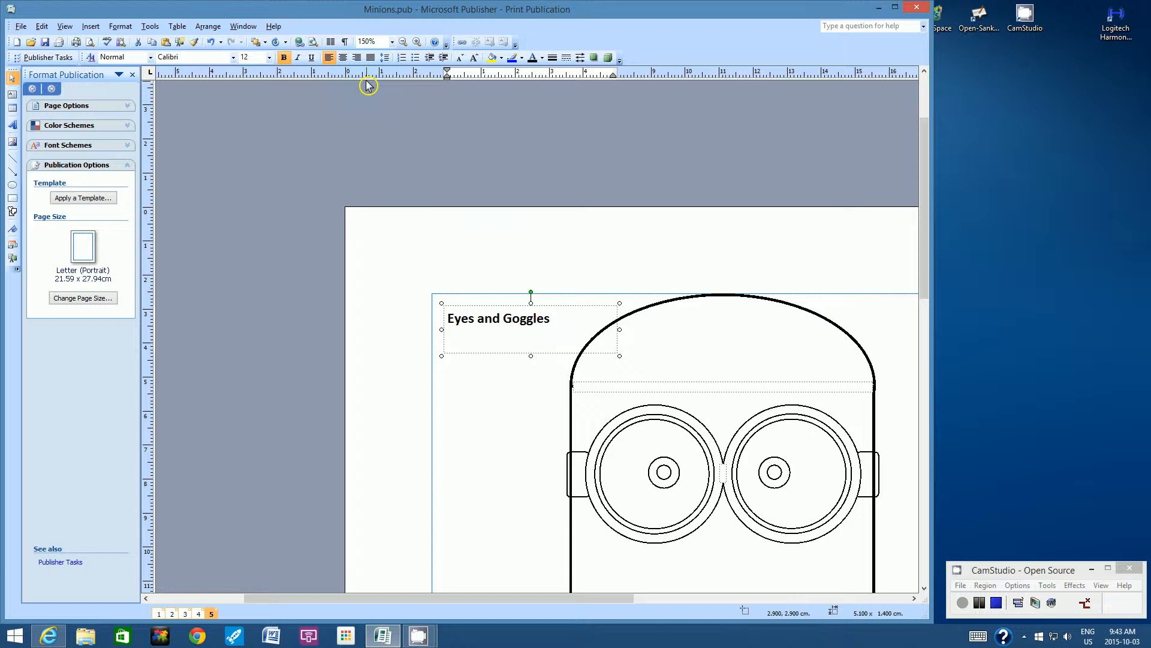
pyautogui.click(467, 261)
pyautogui.click(45, 42)
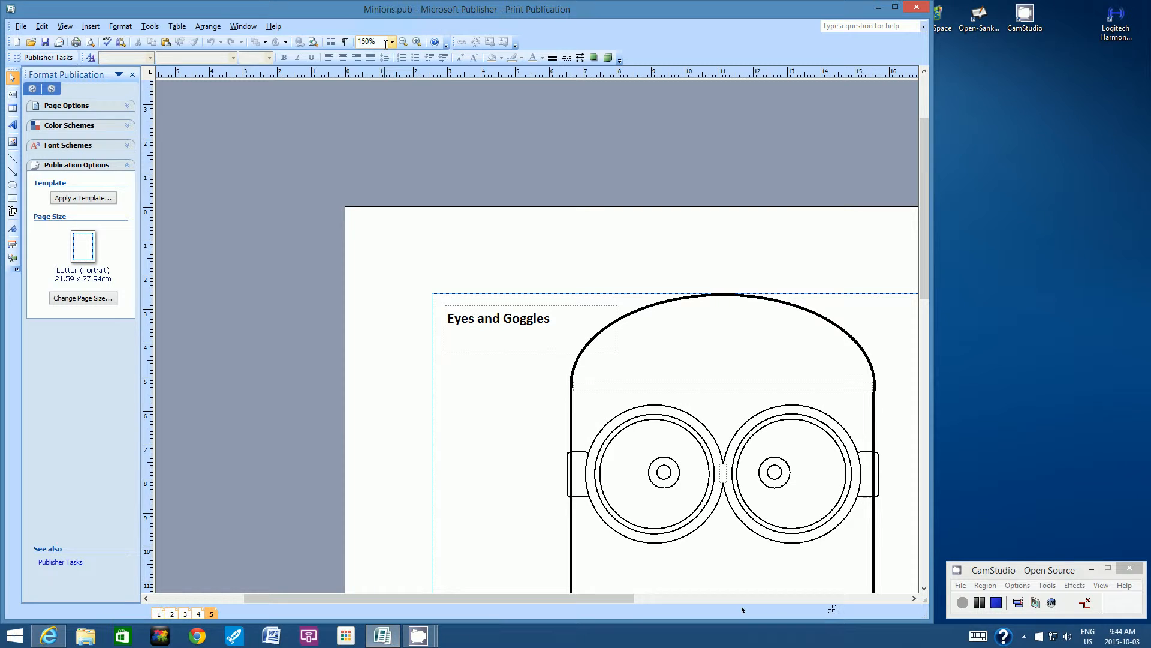
# - Duplicate the finished Eyes and Goggles page as a new page of the publication
pyautogui.click(393, 42)
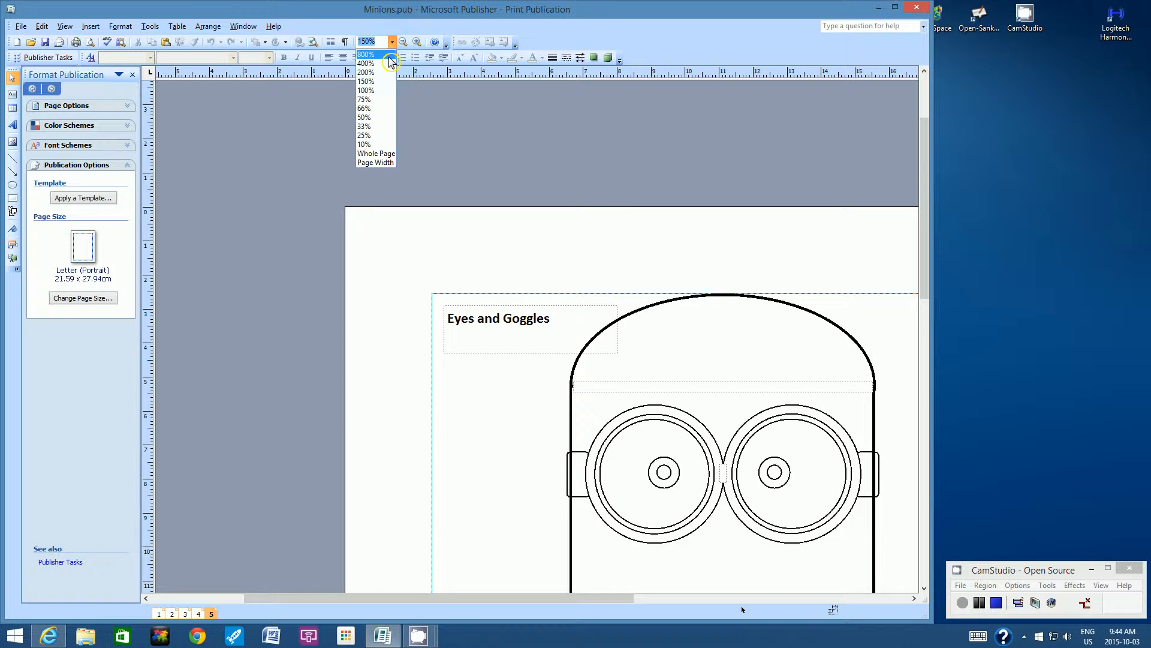
pyautogui.click(376, 103)
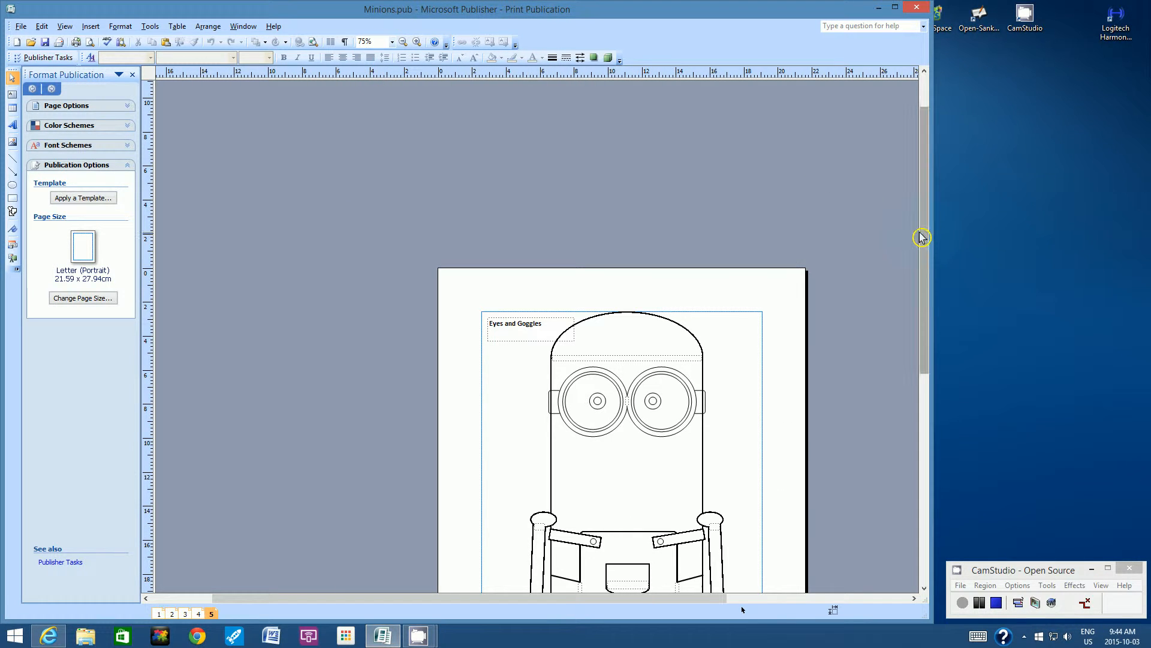
pyautogui.moveTo(928, 229); pyautogui.dragTo(923, 305)
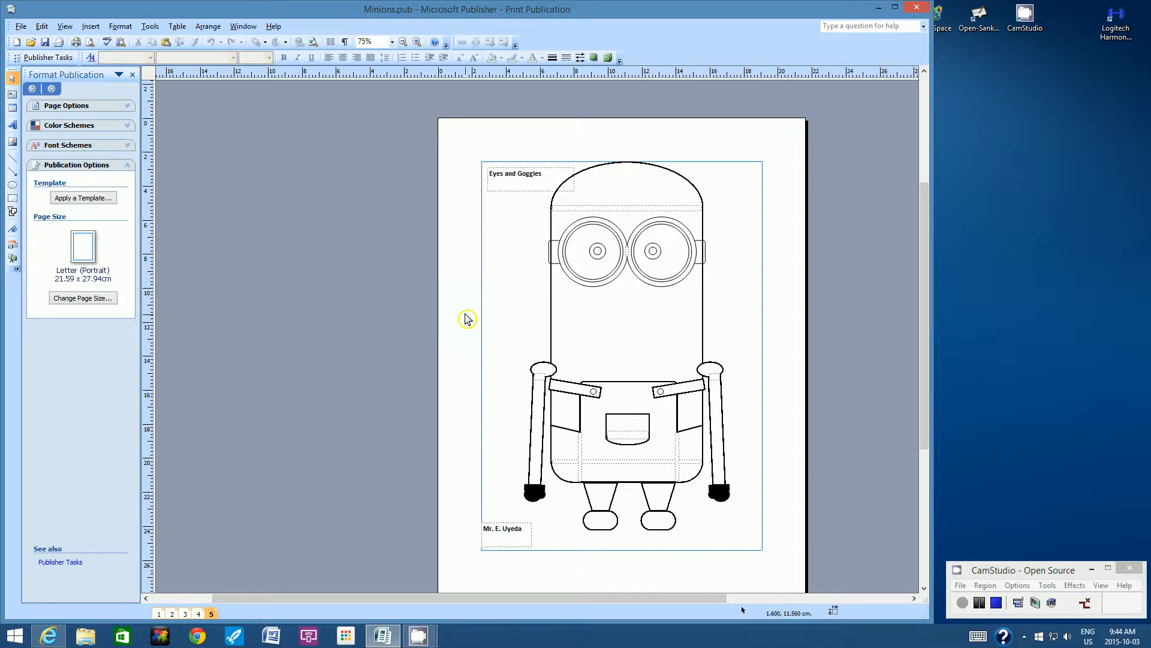
pyautogui.click(64, 27)
pyautogui.moveTo(90, 32)
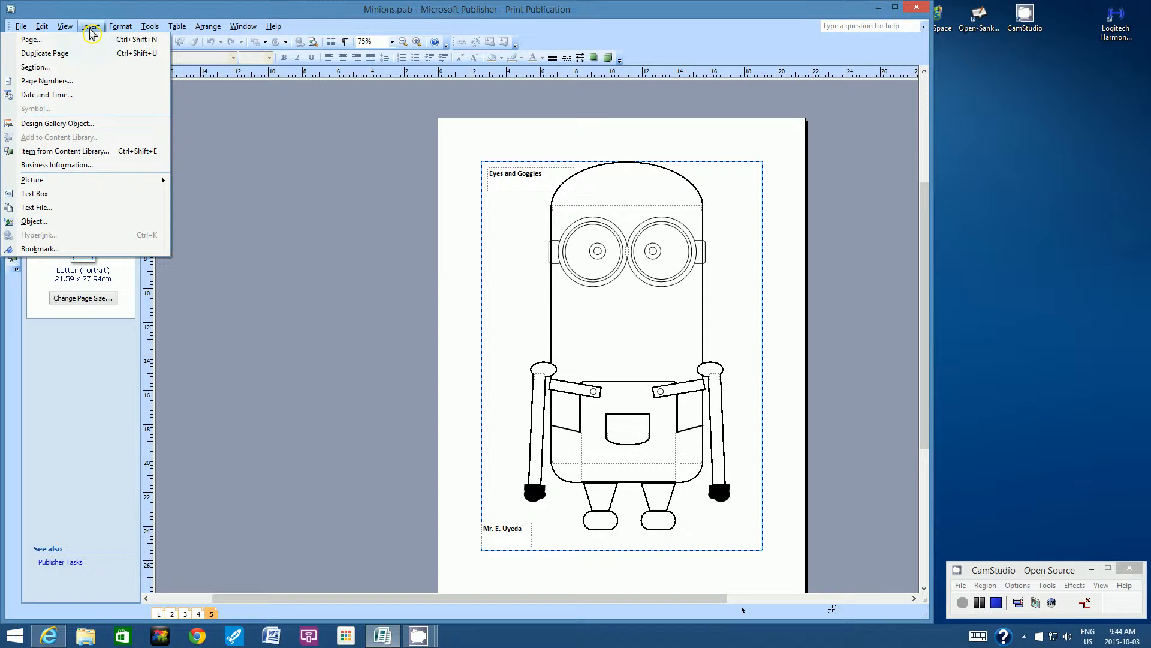
pyautogui.click(77, 59)
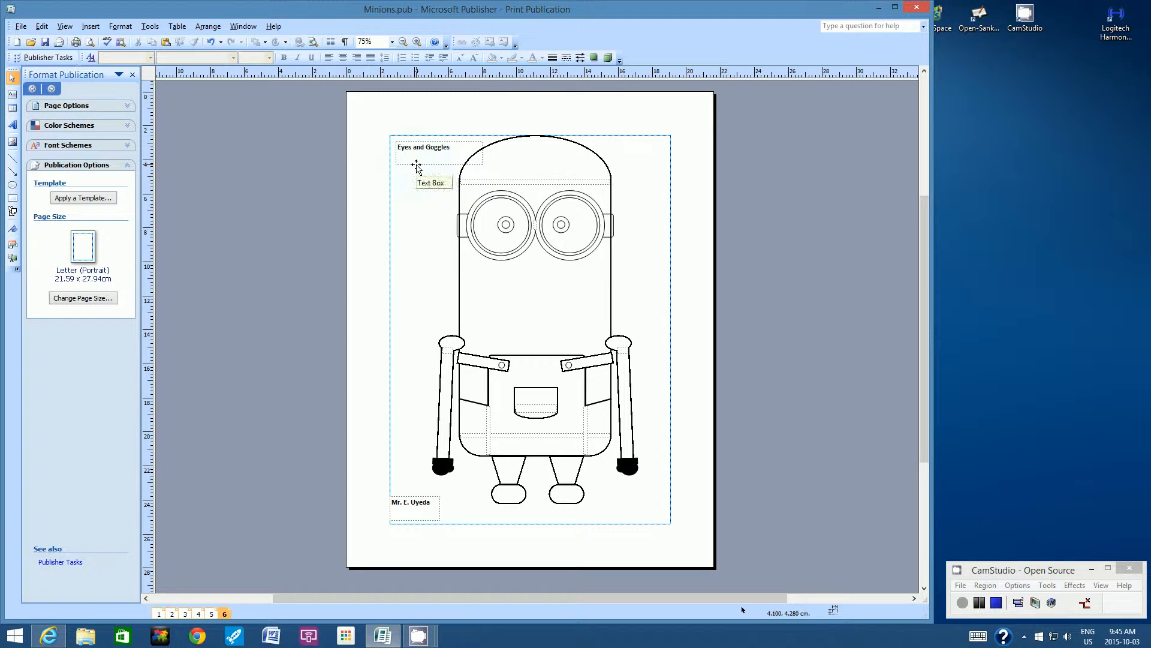
# - Move the title text box to the page's upper-left corner and the name text box below the bottom margin
pyautogui.moveTo(416, 165); pyautogui.dragTo(360, 129)
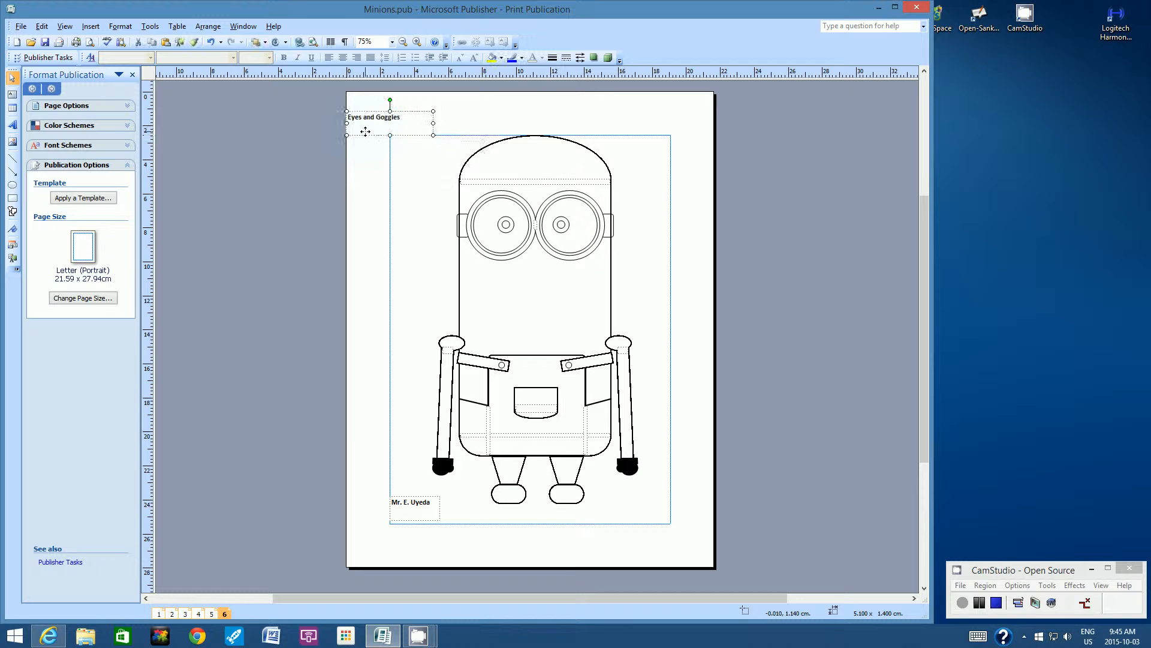
pyautogui.click(432, 519)
pyautogui.moveTo(432, 520); pyautogui.dragTo(412, 553)
pyautogui.click(783, 290)
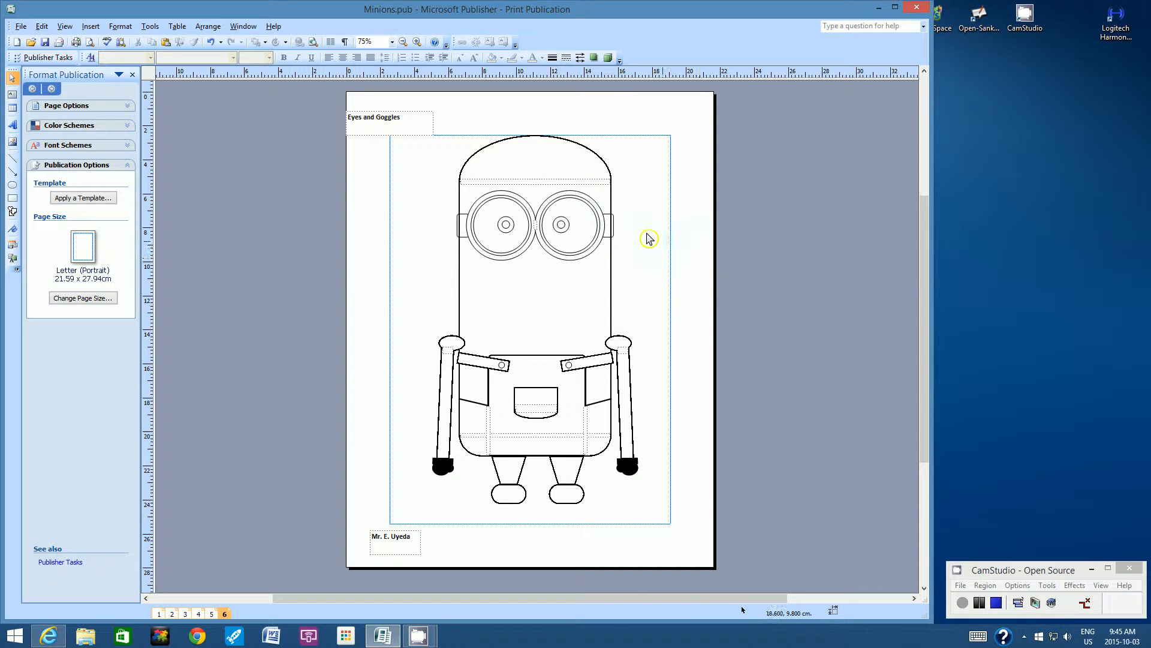
# - Move the grouped goggles and eyes off the minion's head to the upper-right edge of the page
pyautogui.moveTo(569, 198); pyautogui.dragTo(739, 146)
pyautogui.click(622, 201)
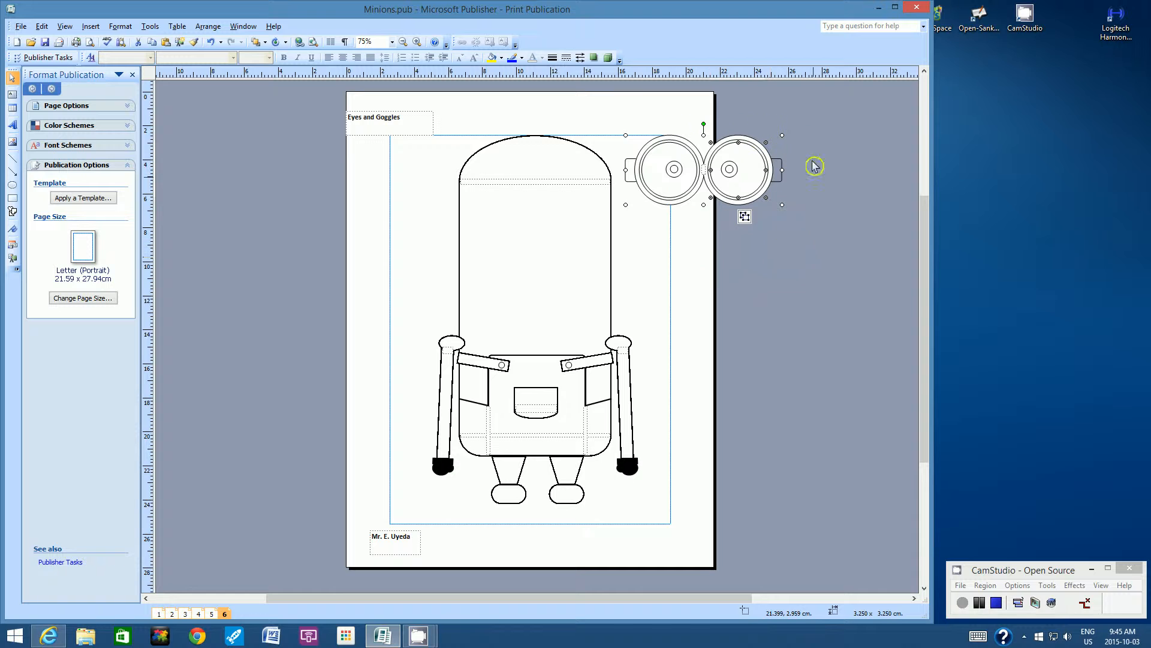
pyautogui.click(743, 378)
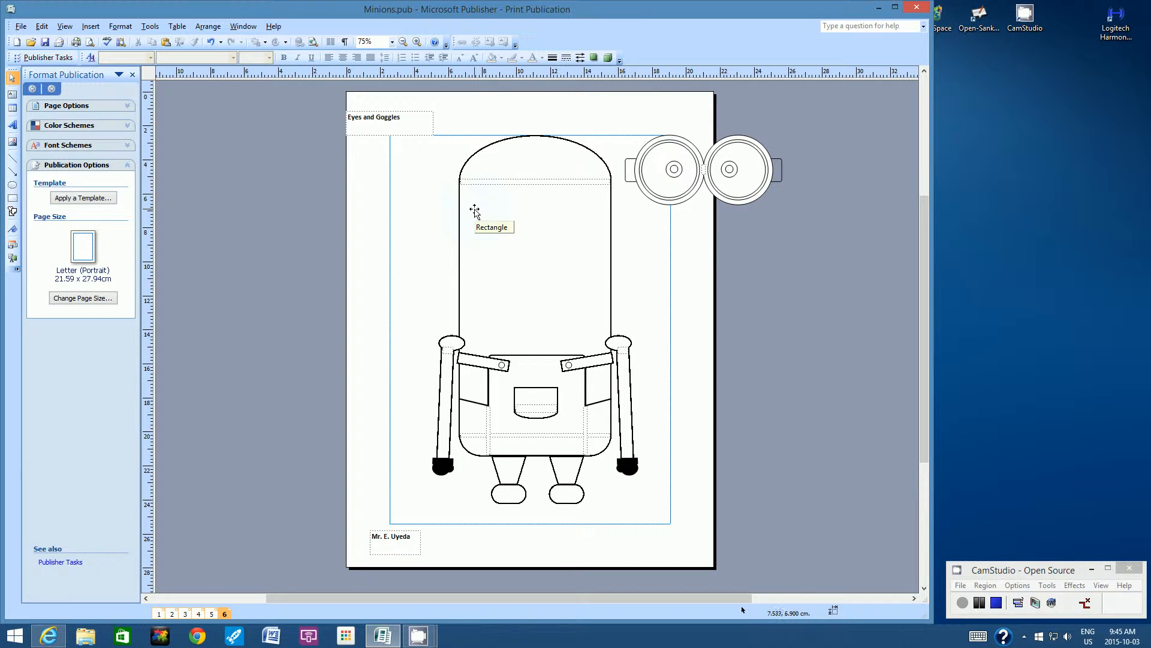
# - Try to move the body group slightly left without the arms and legs, and undo the move
pyautogui.moveTo(475, 210); pyautogui.dragTo(444, 210)
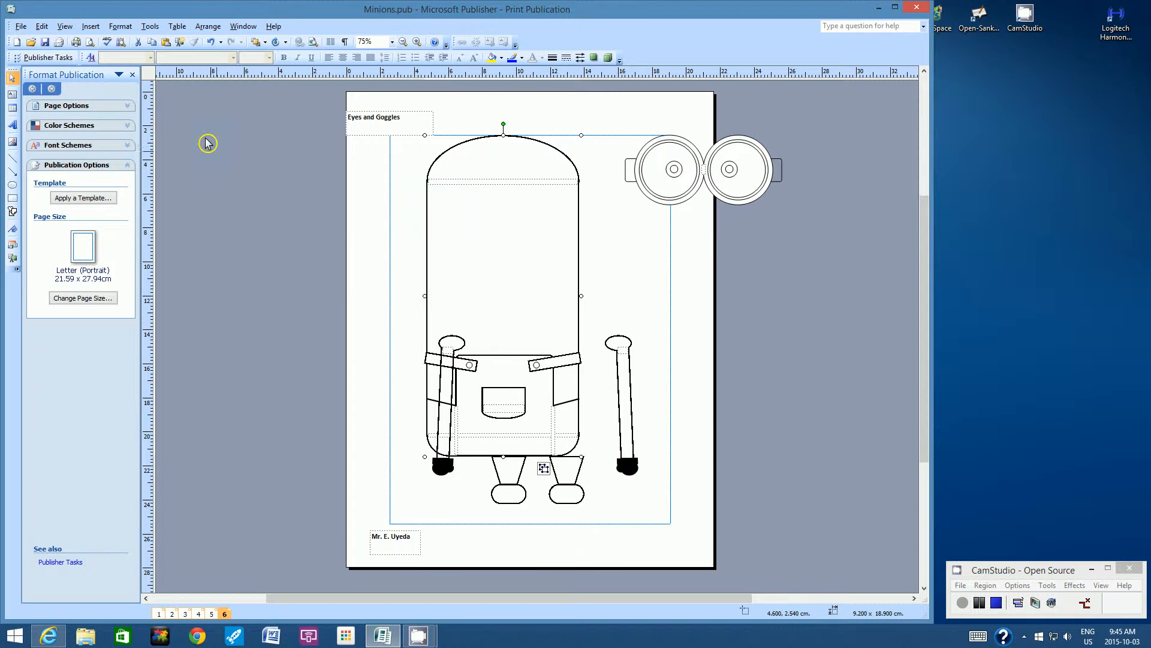
pyautogui.click(42, 26)
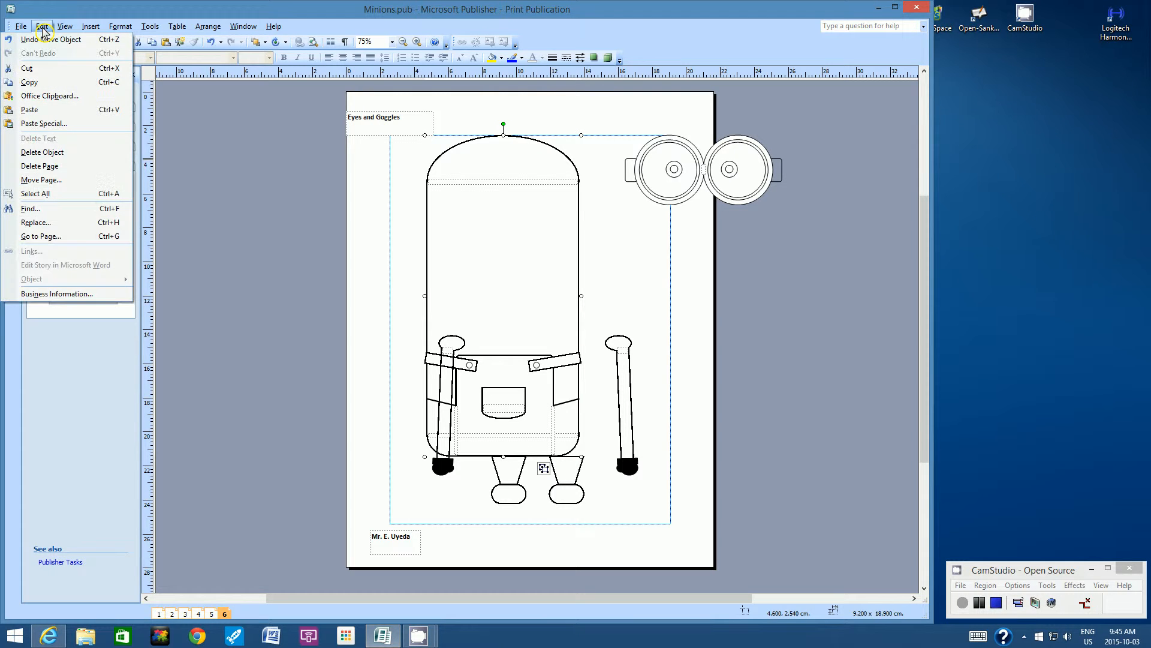
pyautogui.click(50, 39)
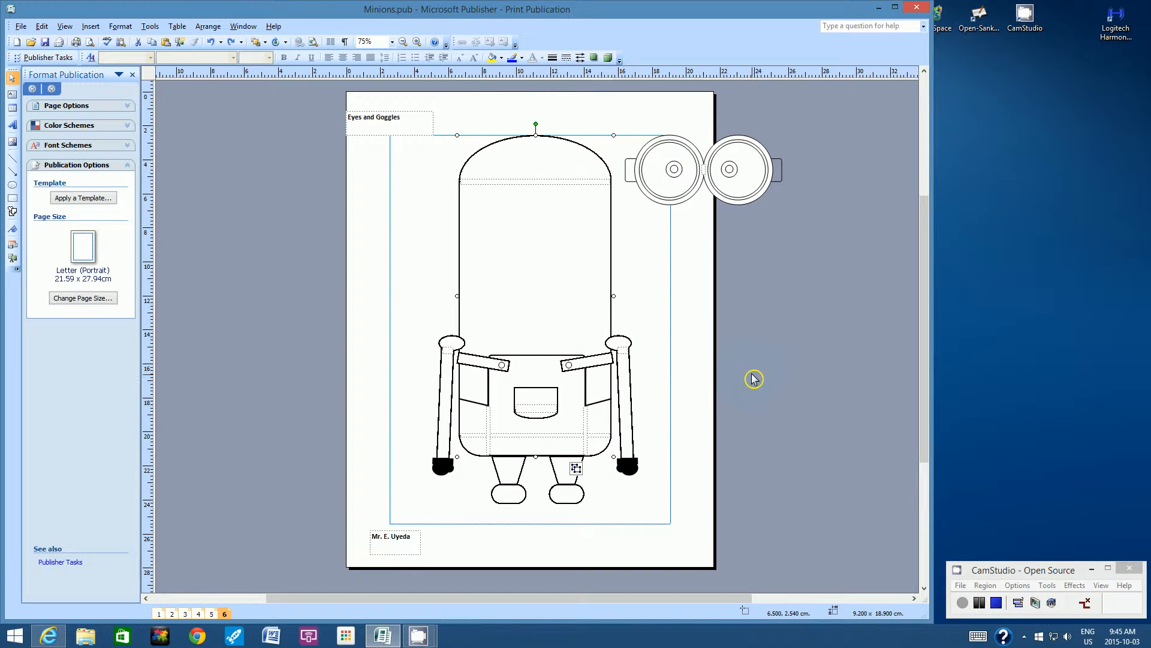
# - Move the goggles farther off the page, and shift the body, arms and legs together to the left margin at 2.54 cm
pyautogui.moveTo(742, 201); pyautogui.dragTo(797, 201)
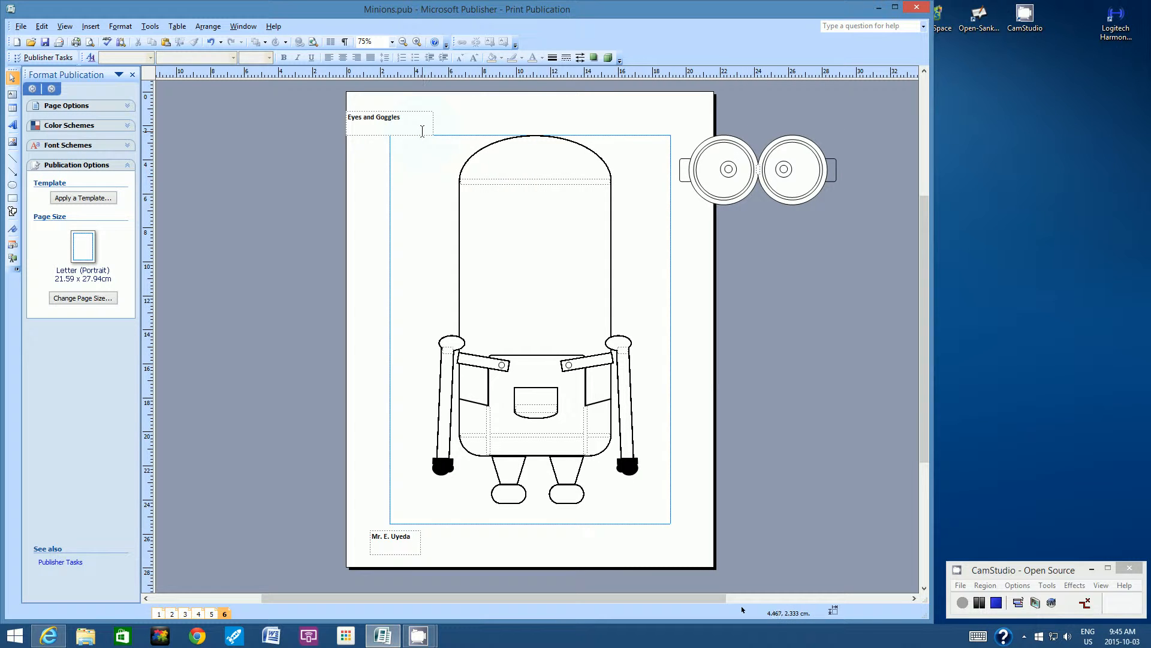
pyautogui.click(422, 131)
pyautogui.moveTo(419, 137)
pyautogui.mouseDown()
pyautogui.moveTo(406, 122)
pyautogui.moveTo(398, 131)
pyautogui.moveTo(547, 264)
pyautogui.moveTo(624, 374)
pyautogui.moveTo(653, 462)
pyautogui.moveTo(653, 524)
pyautogui.mouseUp()
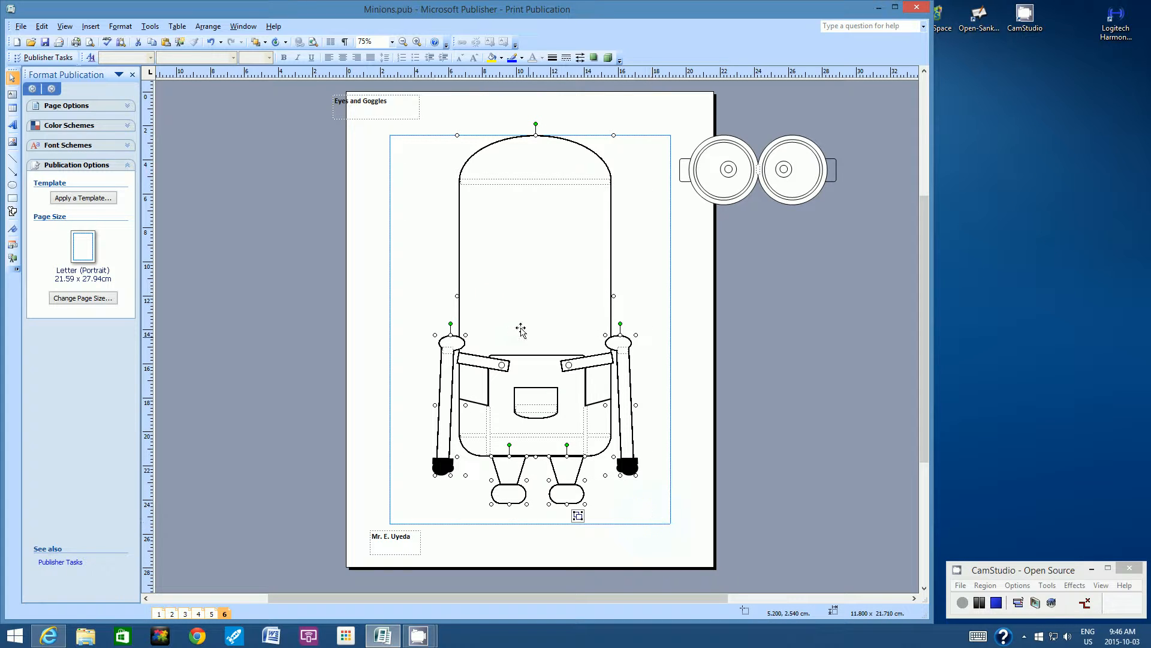
pyautogui.moveTo(464, 287); pyautogui.dragTo(420, 284)
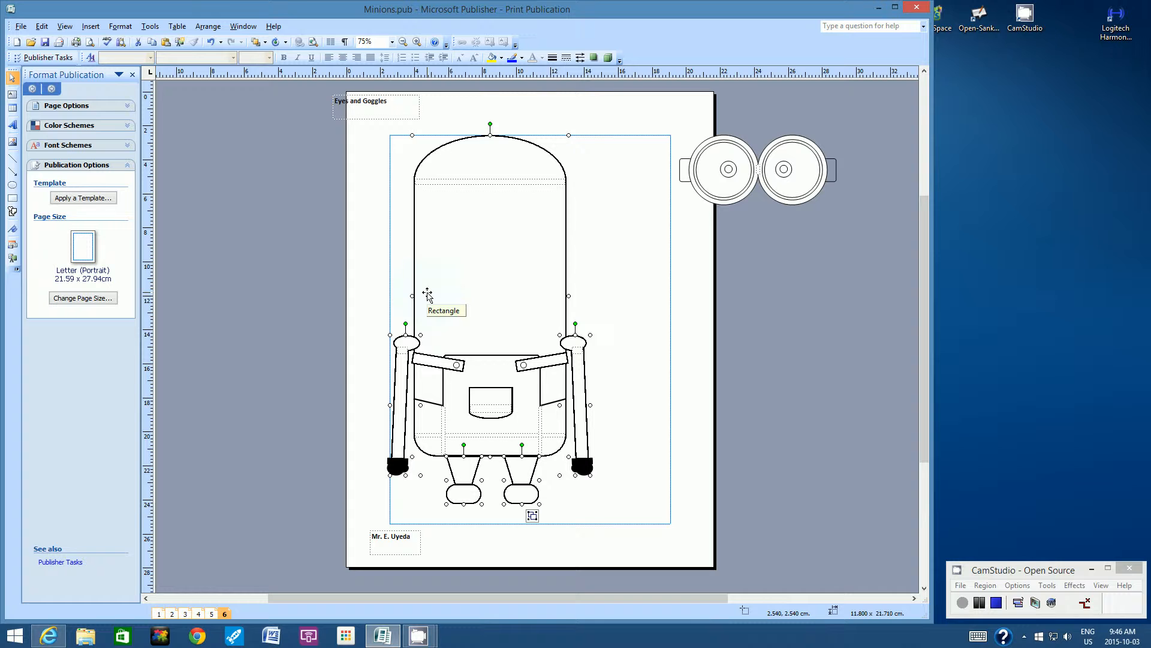
pyautogui.click(604, 266)
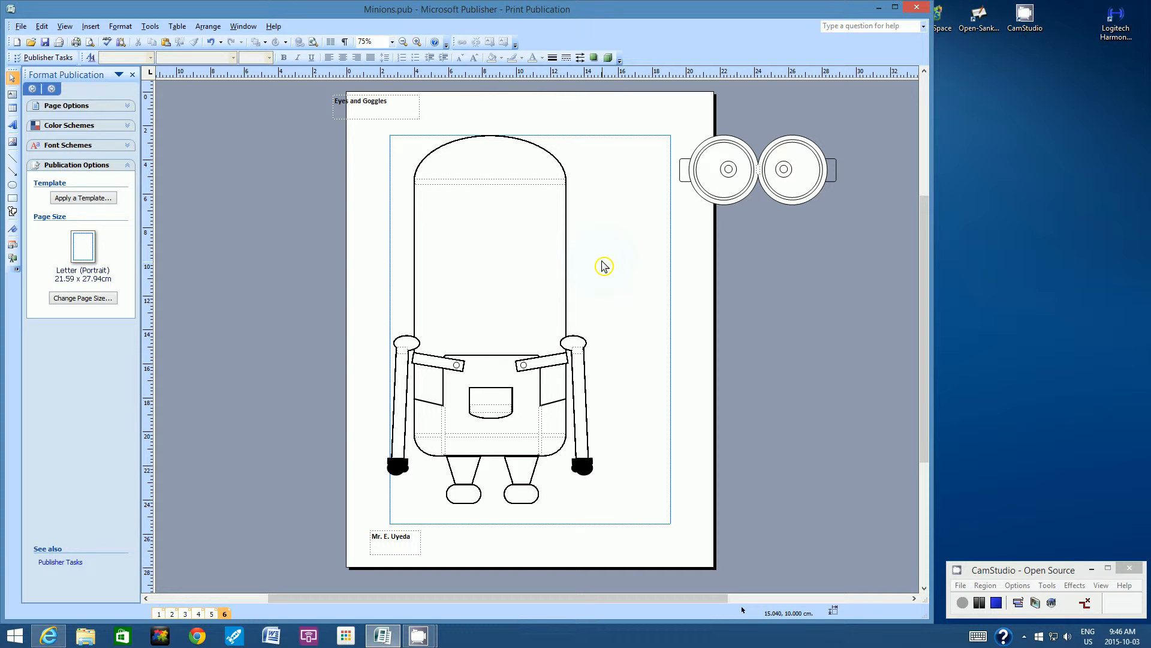
# - Send the minion's left-hand arm to the back, behind the body
pyautogui.click(407, 343)
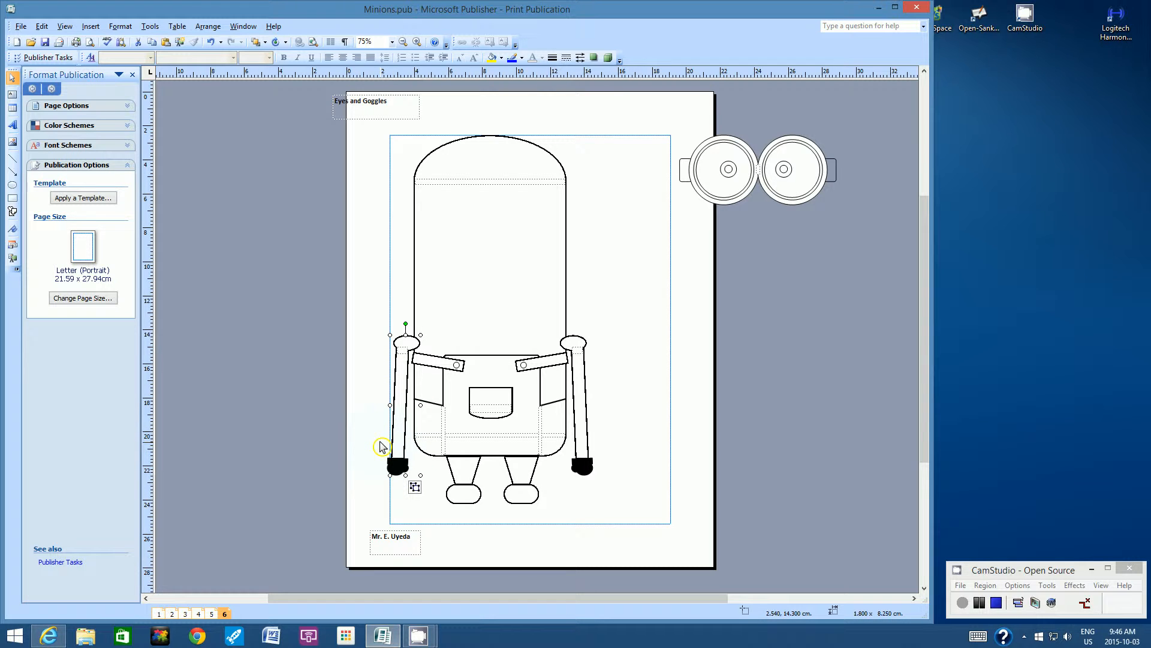
pyautogui.click(209, 28)
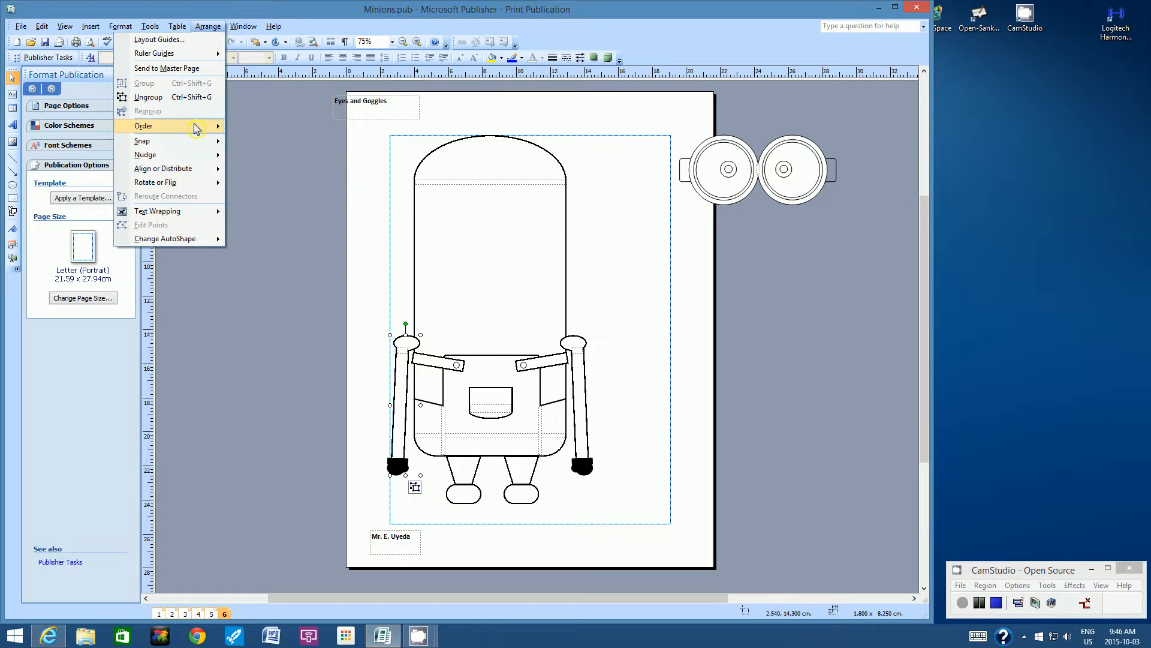
pyautogui.moveTo(204, 127)
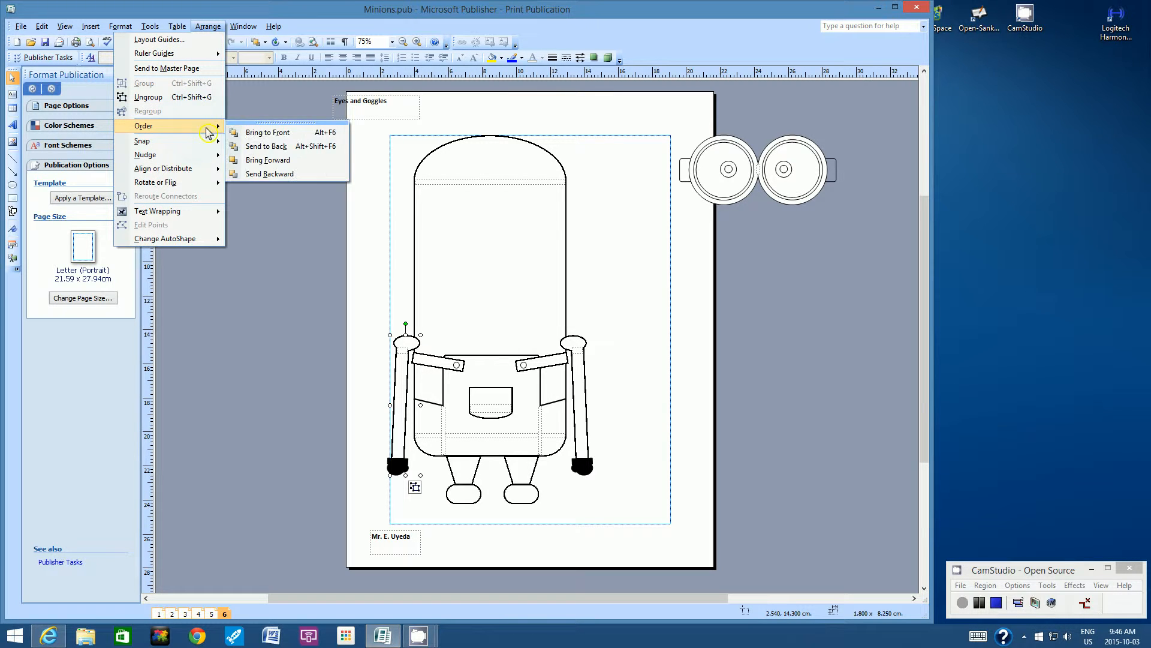
pyautogui.click(284, 148)
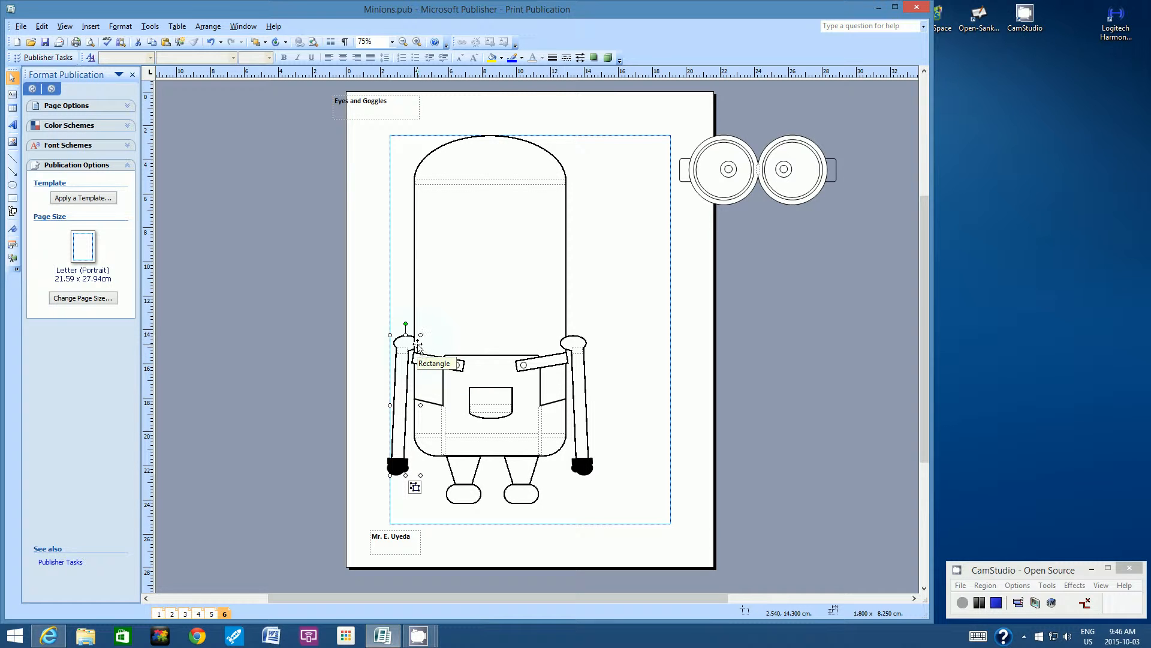
# - Send the minion's right-hand arm to the back, behind the body
pyautogui.click(579, 341)
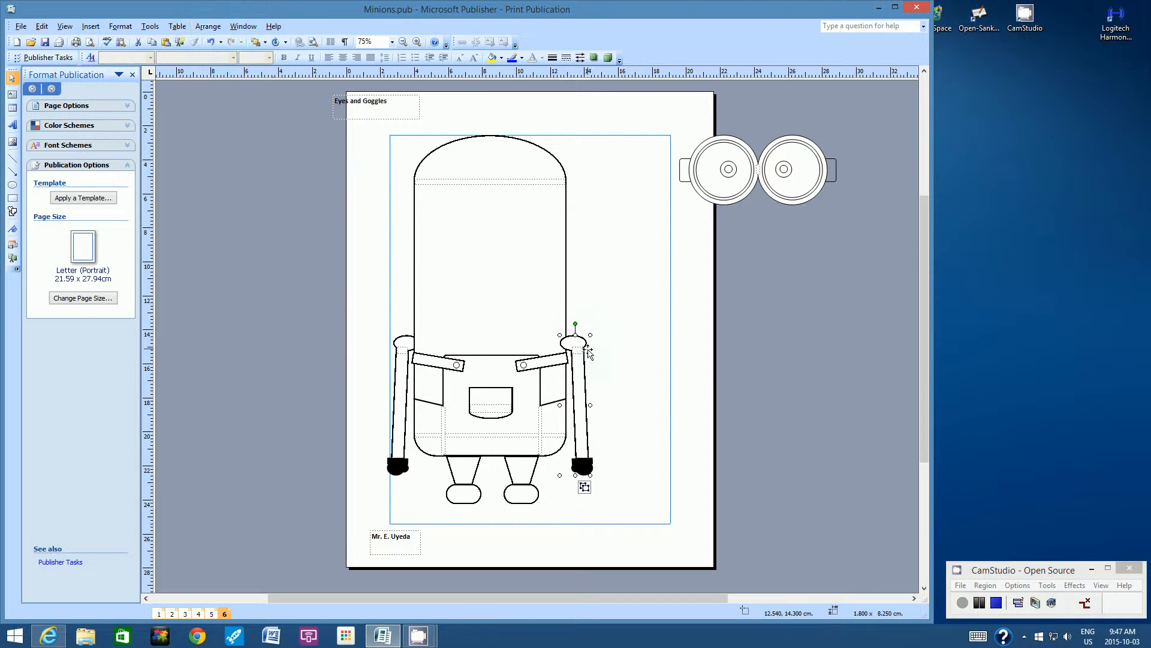
pyautogui.click(207, 26)
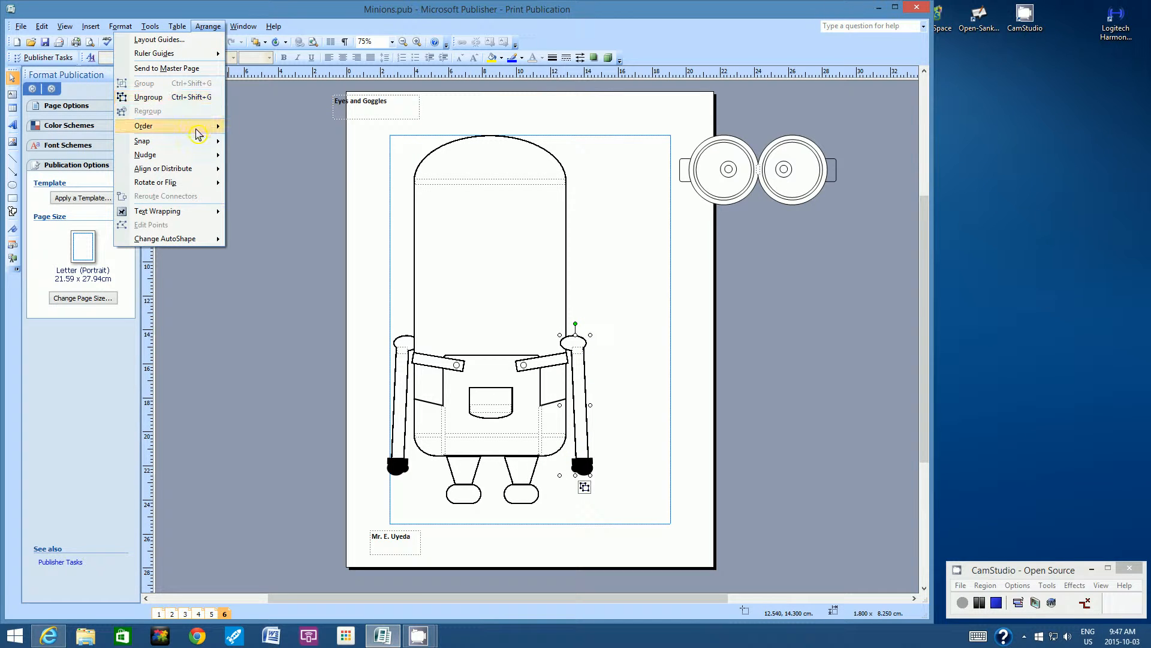
pyautogui.moveTo(198, 127)
pyautogui.click(261, 142)
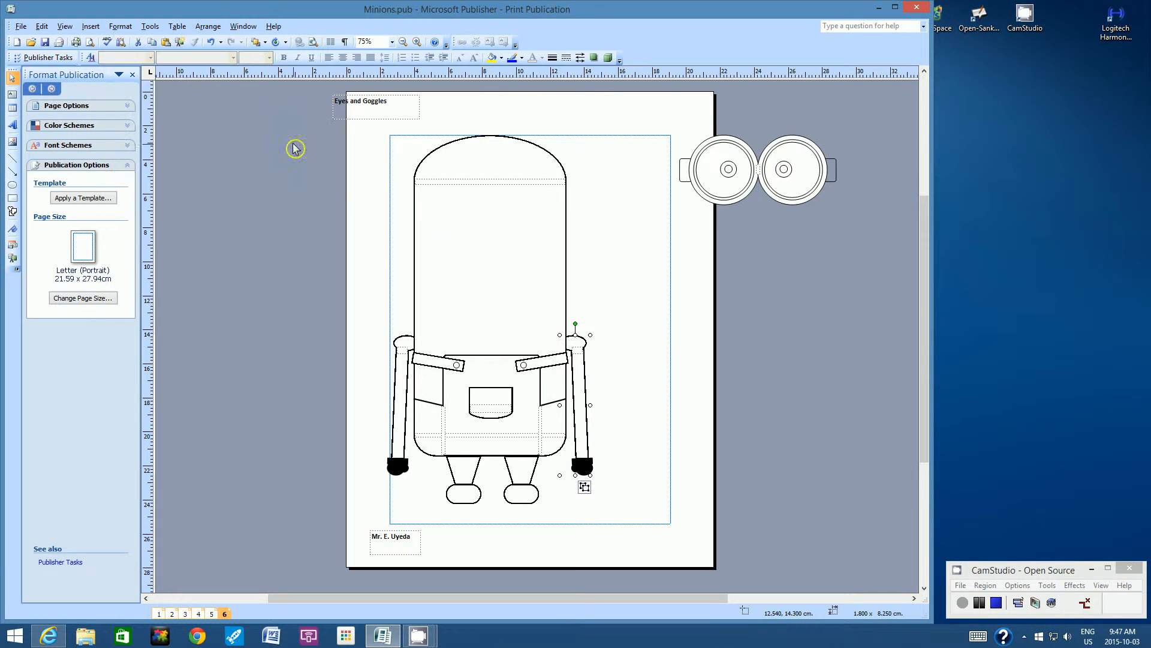
pyautogui.click(649, 296)
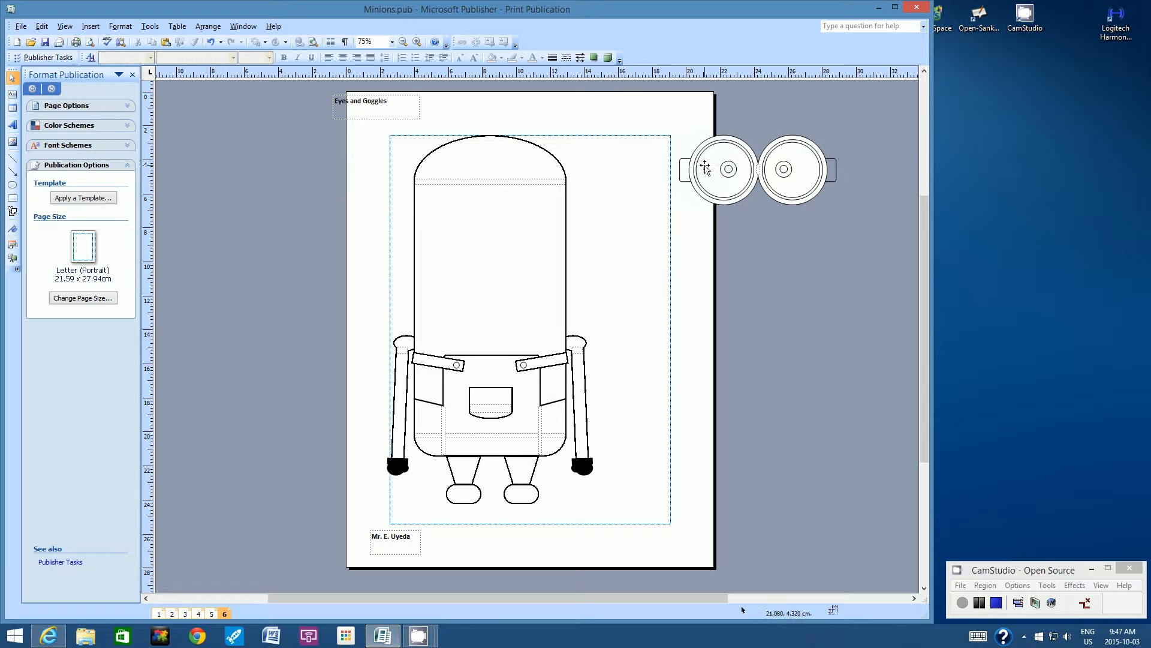
# - Move the goggles completely off the page and the name text box inside the lower-right margin corner
pyautogui.moveTo(713, 187); pyautogui.dragTo(758, 187)
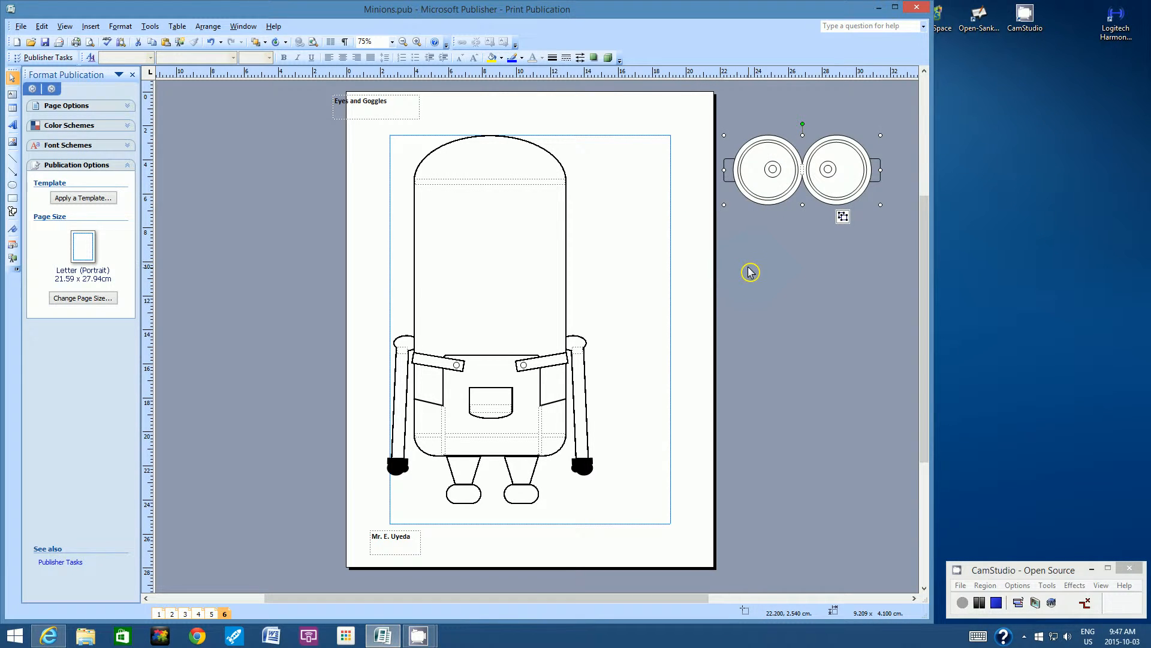
pyautogui.click(750, 271)
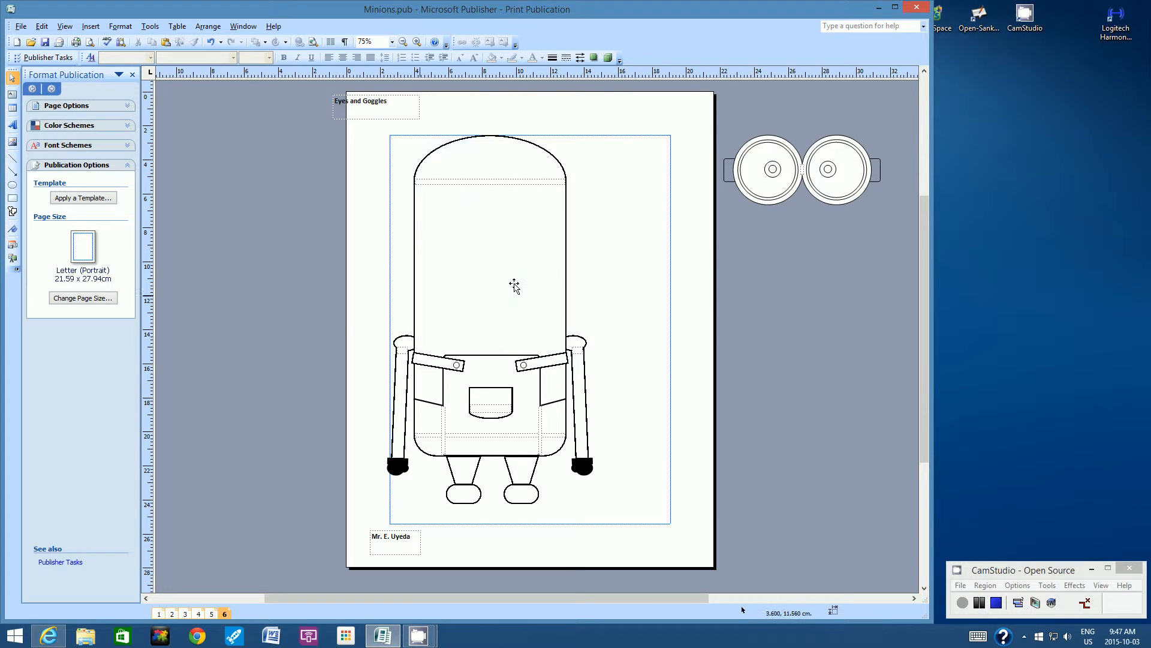
pyautogui.click(410, 556)
pyautogui.moveTo(518, 543); pyautogui.dragTo(651, 512)
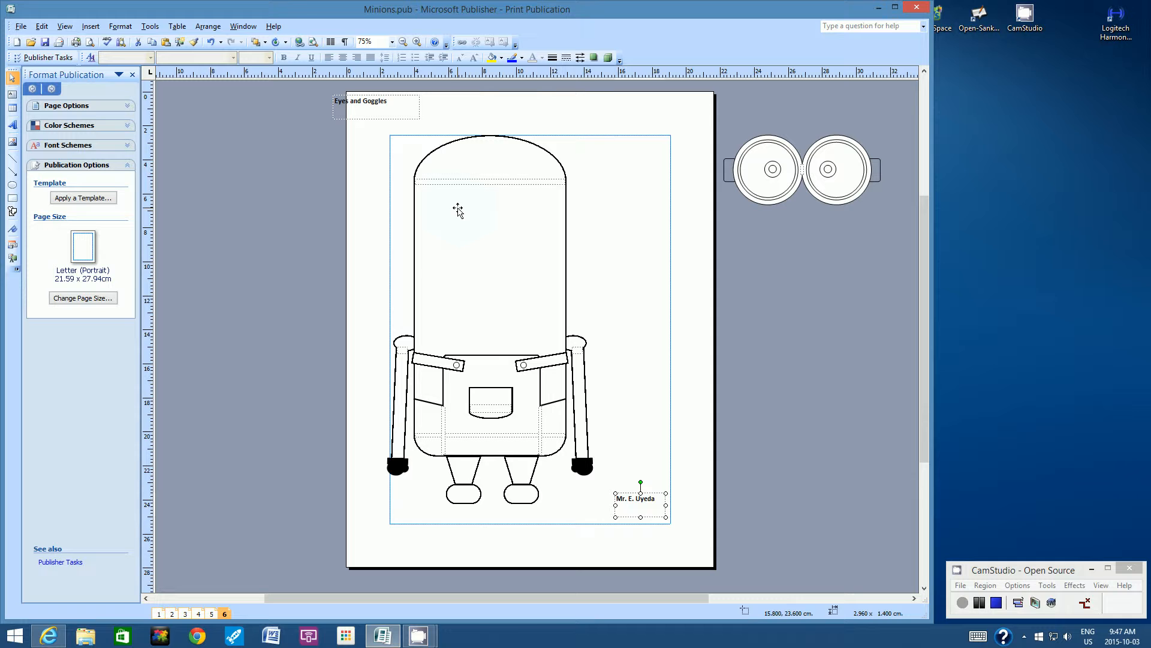
# - Move the title text box inside the upper-right margin corner at 13.4, 2.54 cm and change its text to "Cut out 1"
pyautogui.moveTo(390, 120); pyautogui.dragTo(577, 144)
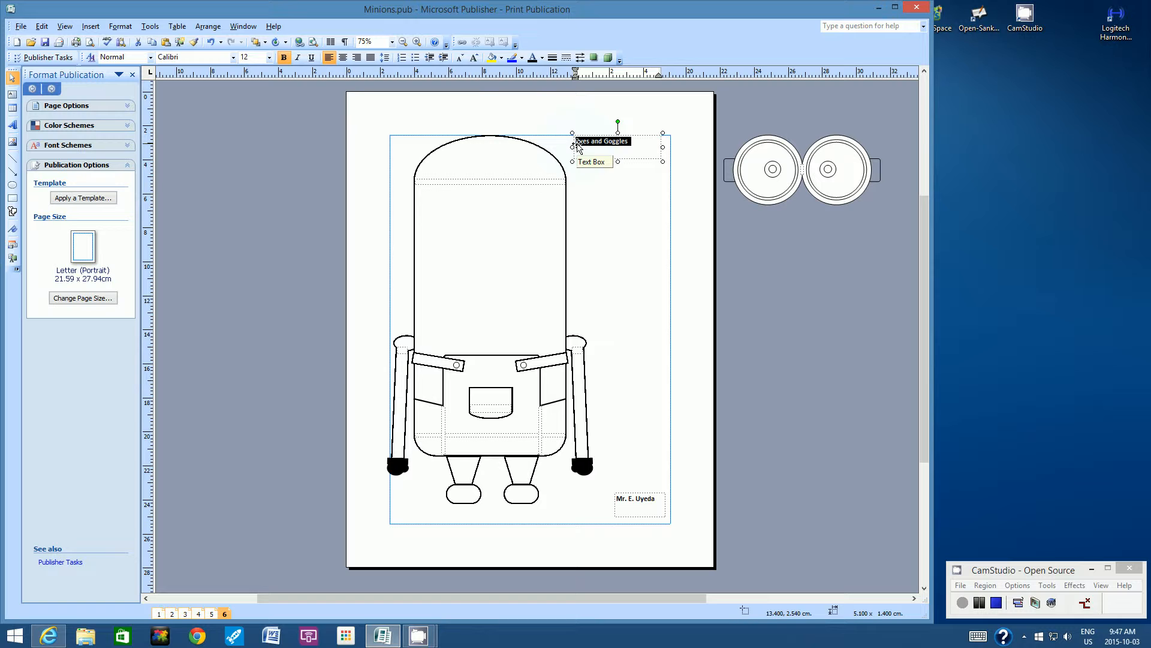
pyautogui.write('Ey')
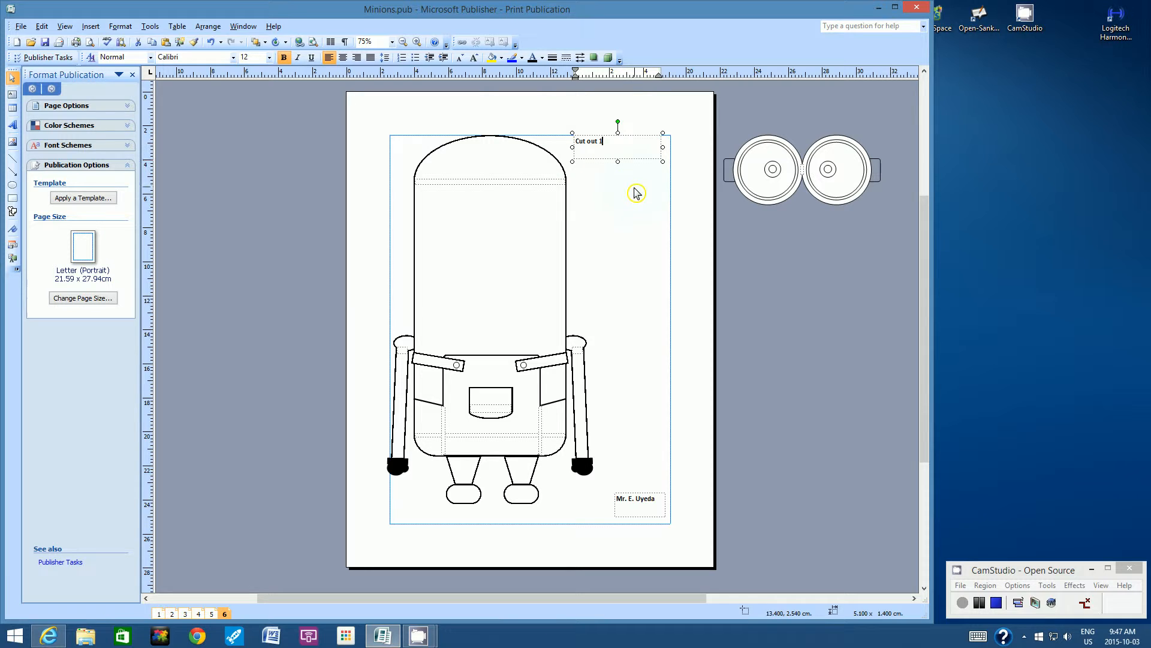
pyautogui.click(392, 41)
pyautogui.click(370, 91)
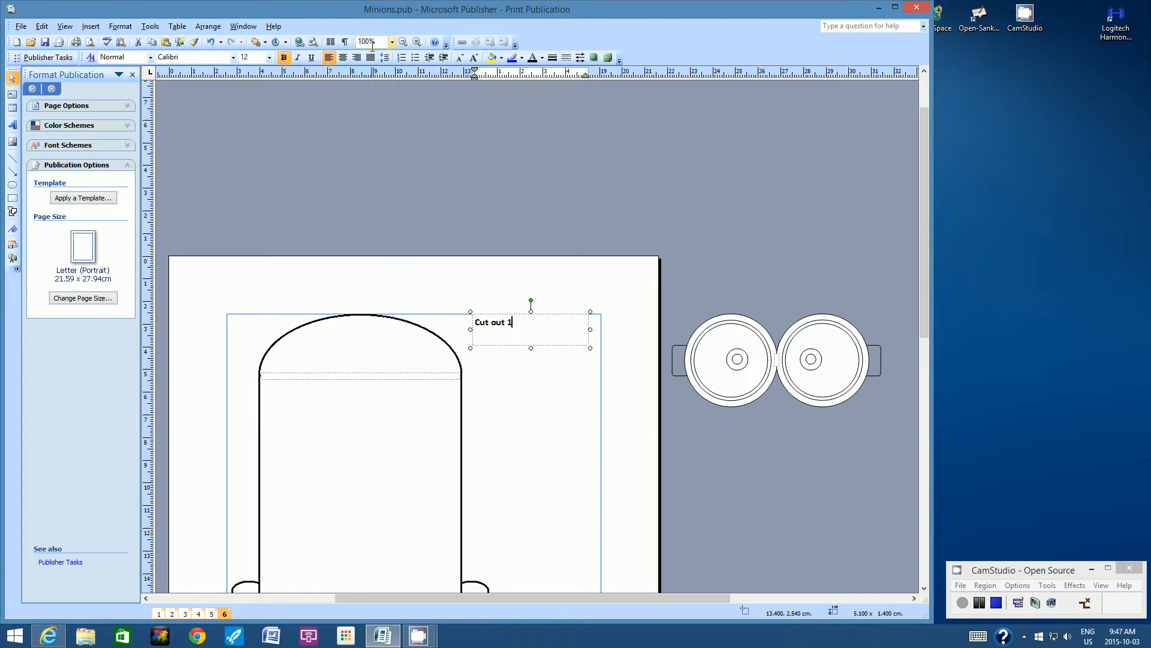
pyautogui.click(392, 41)
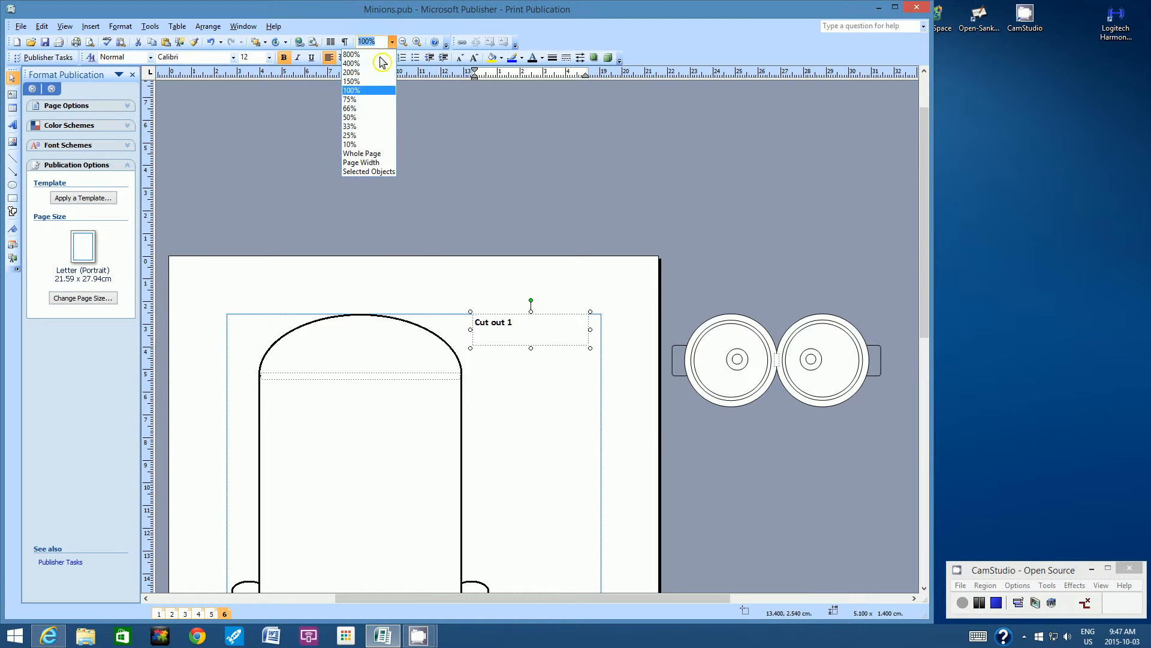
pyautogui.click(366, 99)
pyautogui.scroll(-3, 625, 323)
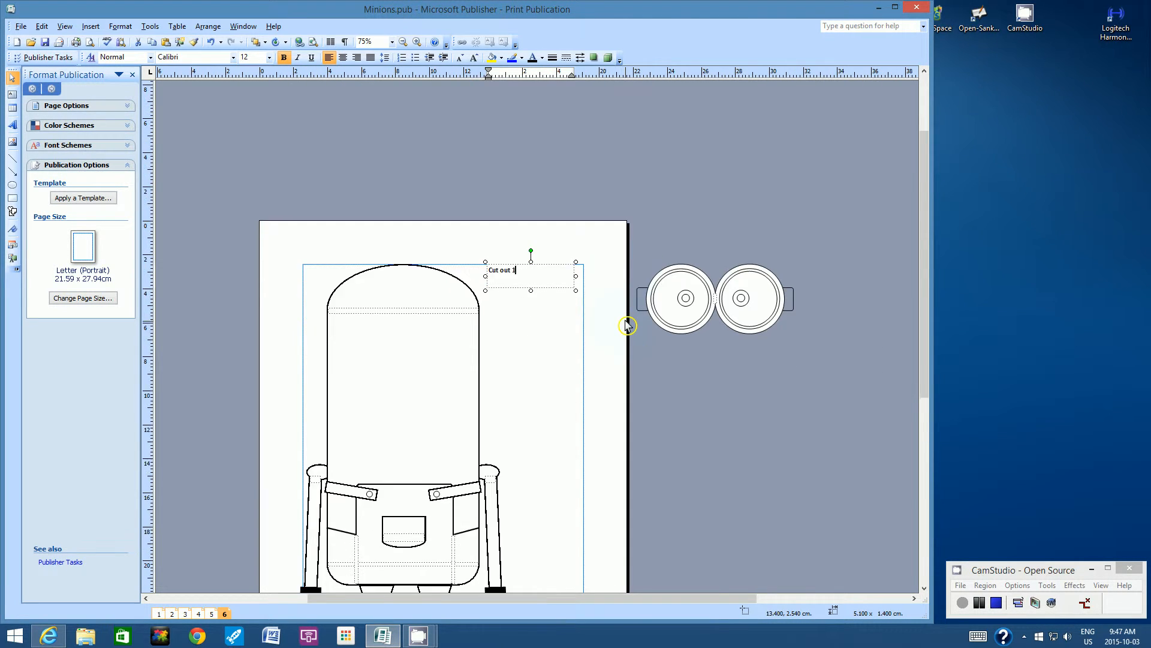
pyautogui.scroll(-3, 626, 325)
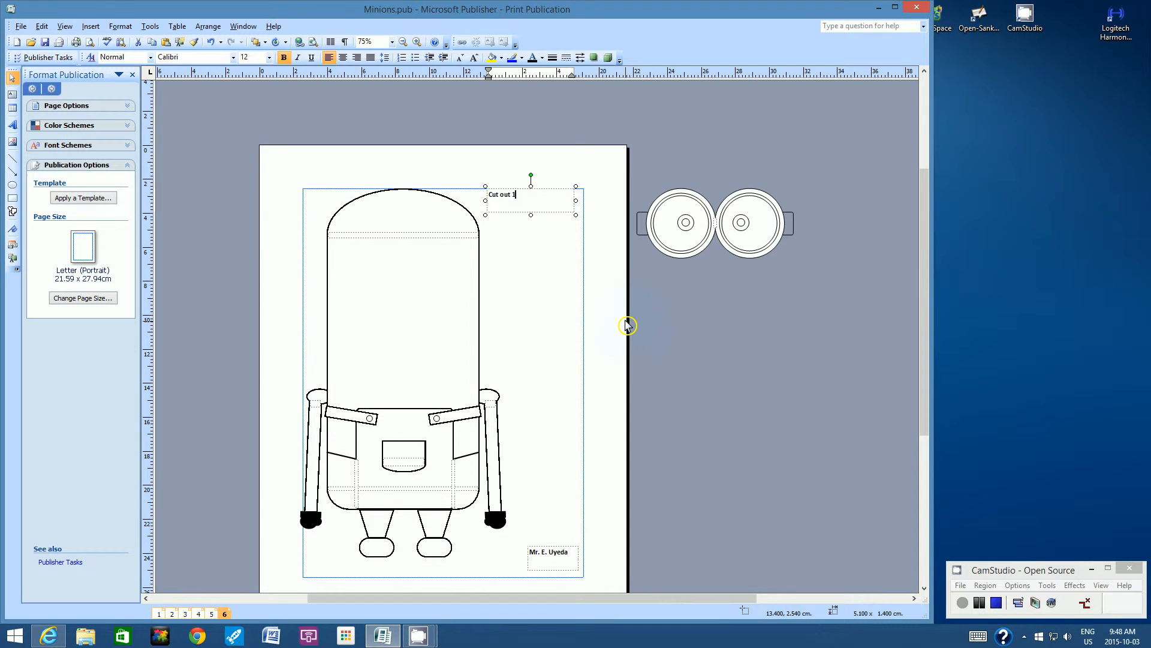
pyautogui.click(642, 339)
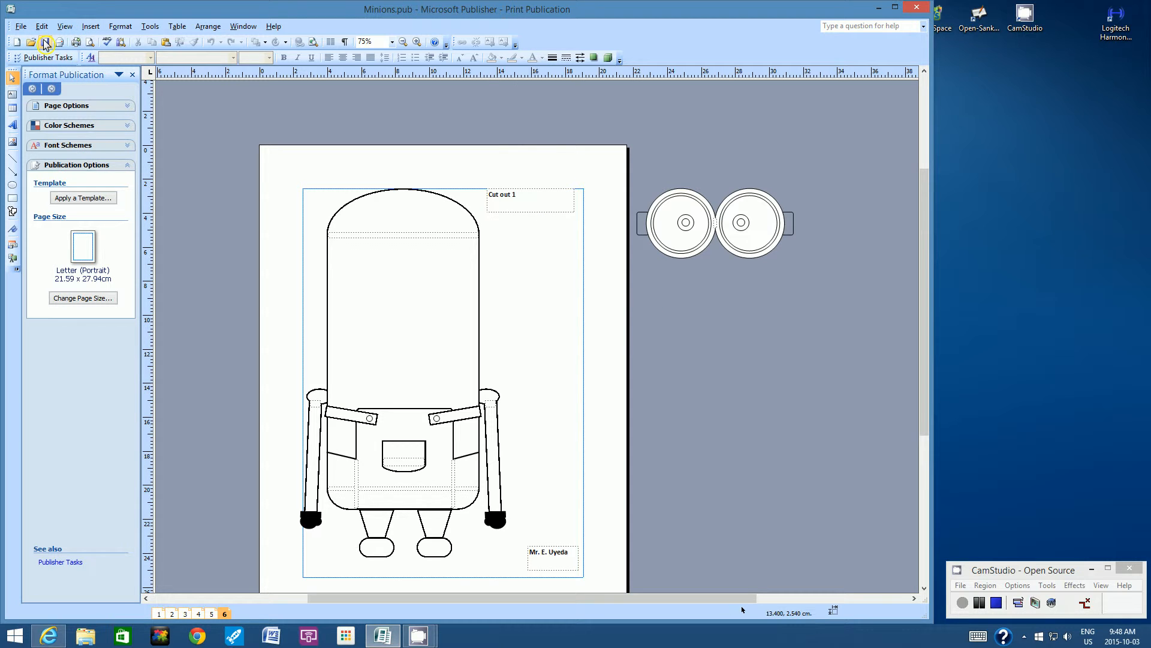
# - Duplicate the Cut out 1 page and retitle the duplicate "Cut out 2"
pyautogui.click(90, 30)
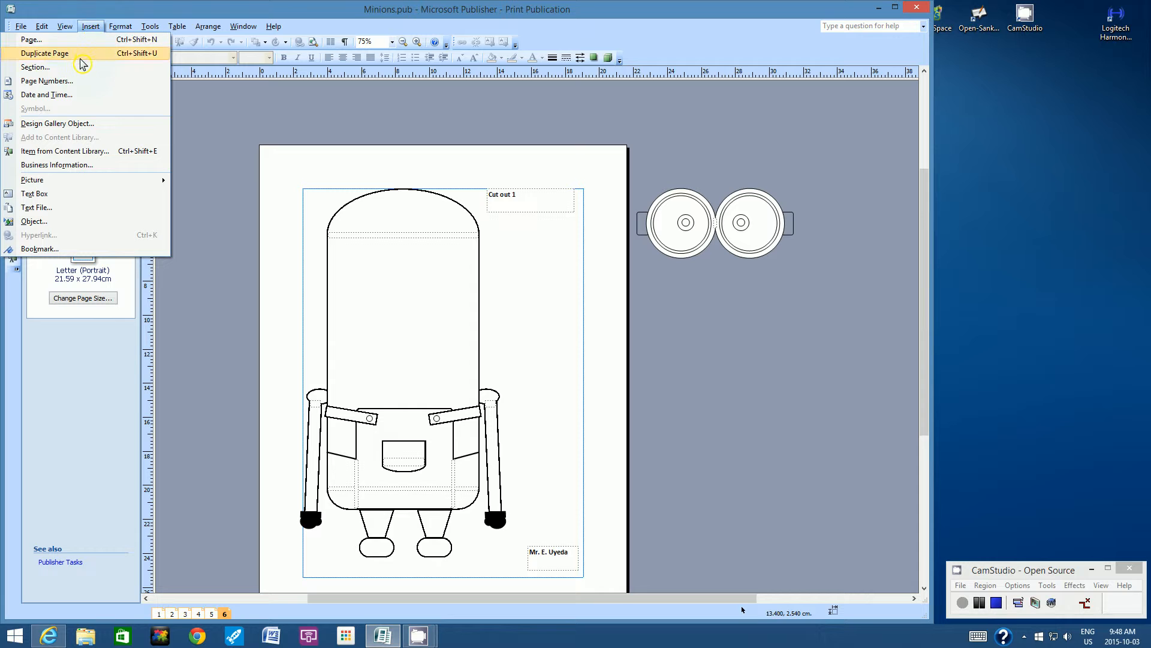
pyautogui.click(82, 55)
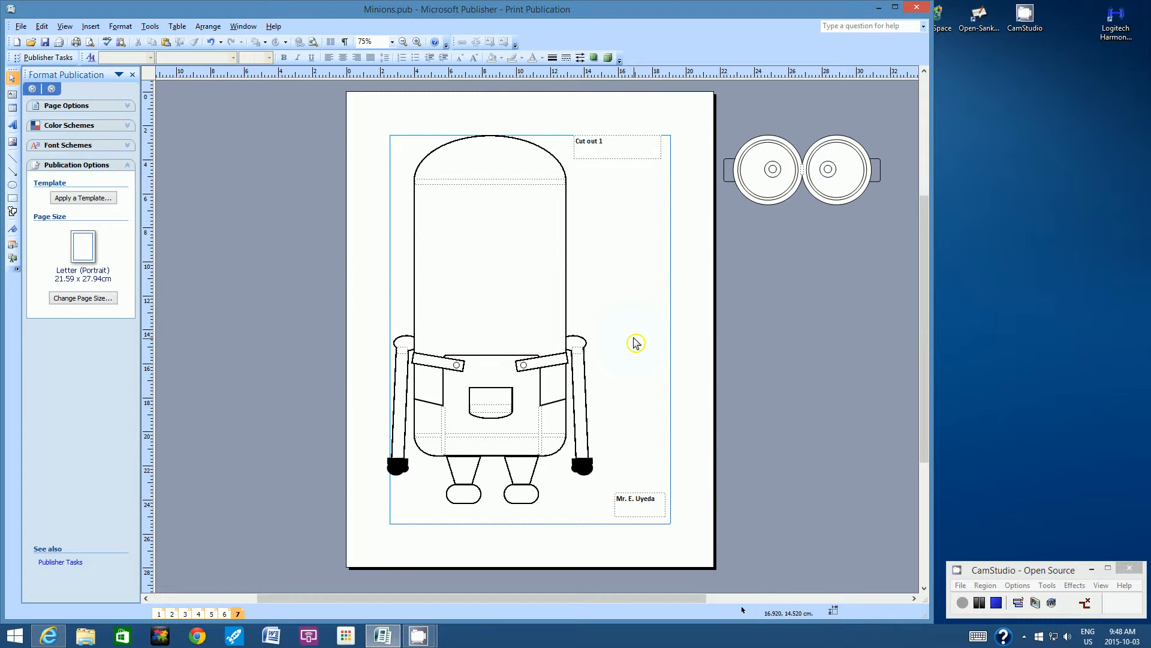
pyautogui.click(615, 141)
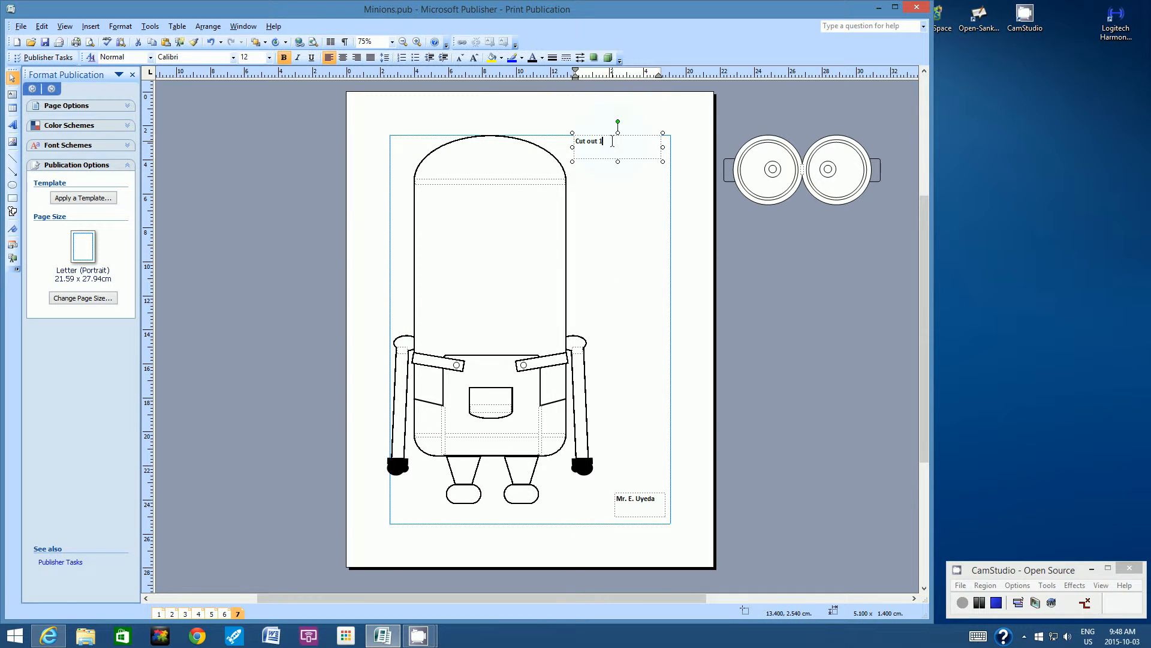
pyautogui.click(749, 328)
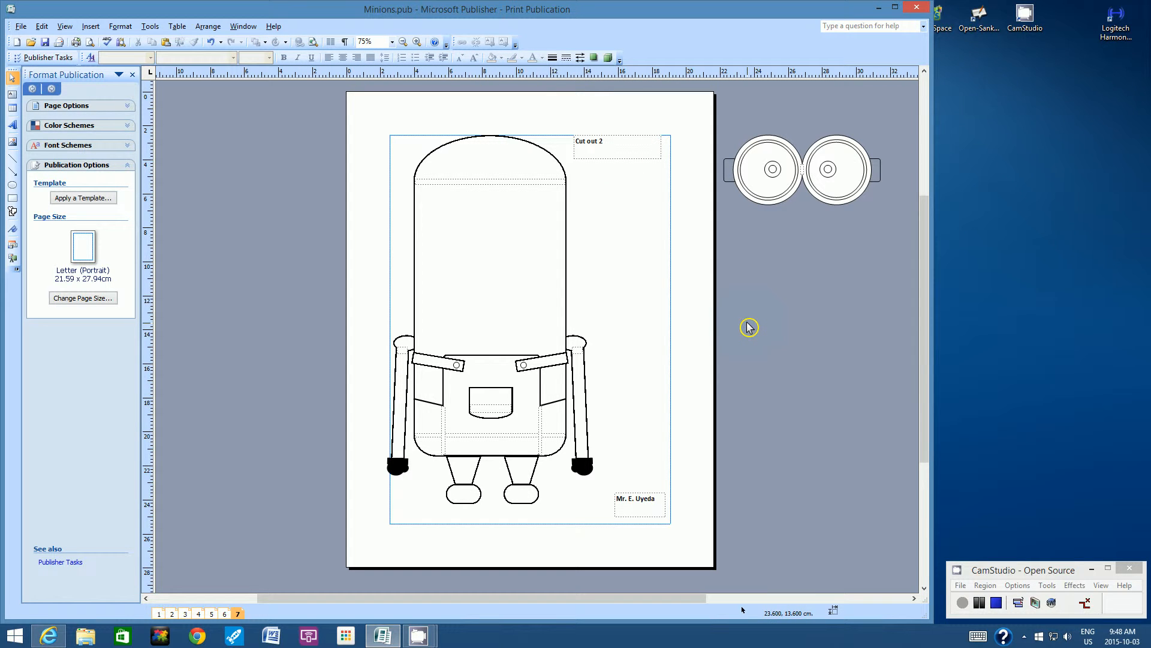
# - Move both of the minion's arms away from the body, beyond the page's right margin
pyautogui.click(393, 42)
pyautogui.click(372, 89)
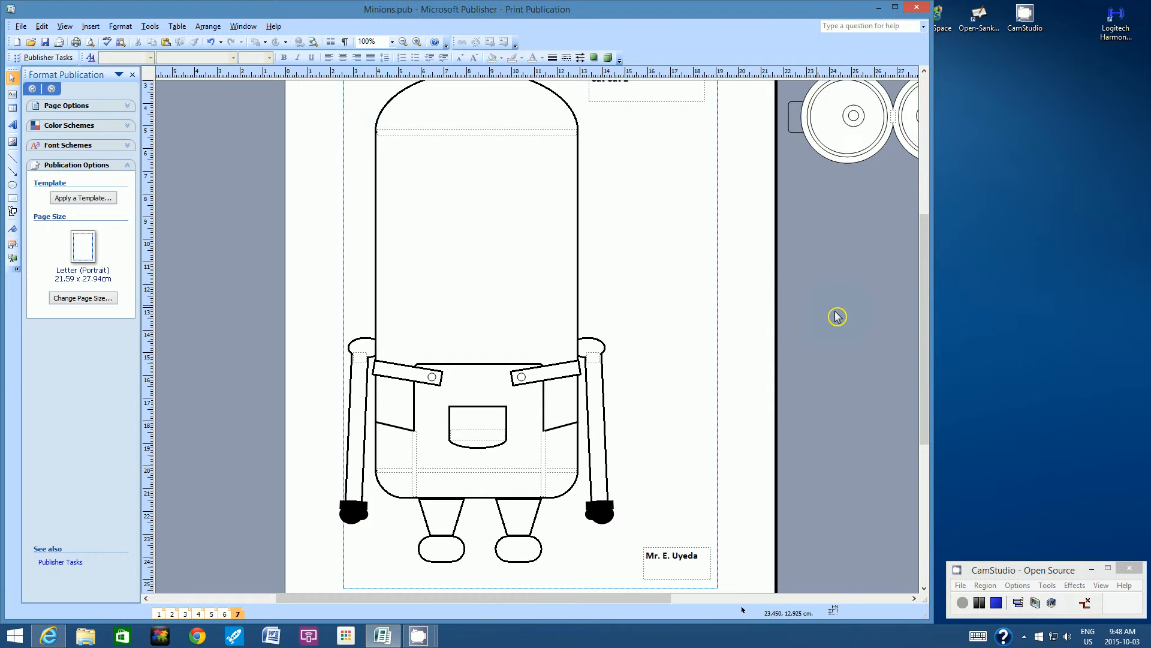
pyautogui.moveTo(926, 357); pyautogui.dragTo(927, 337)
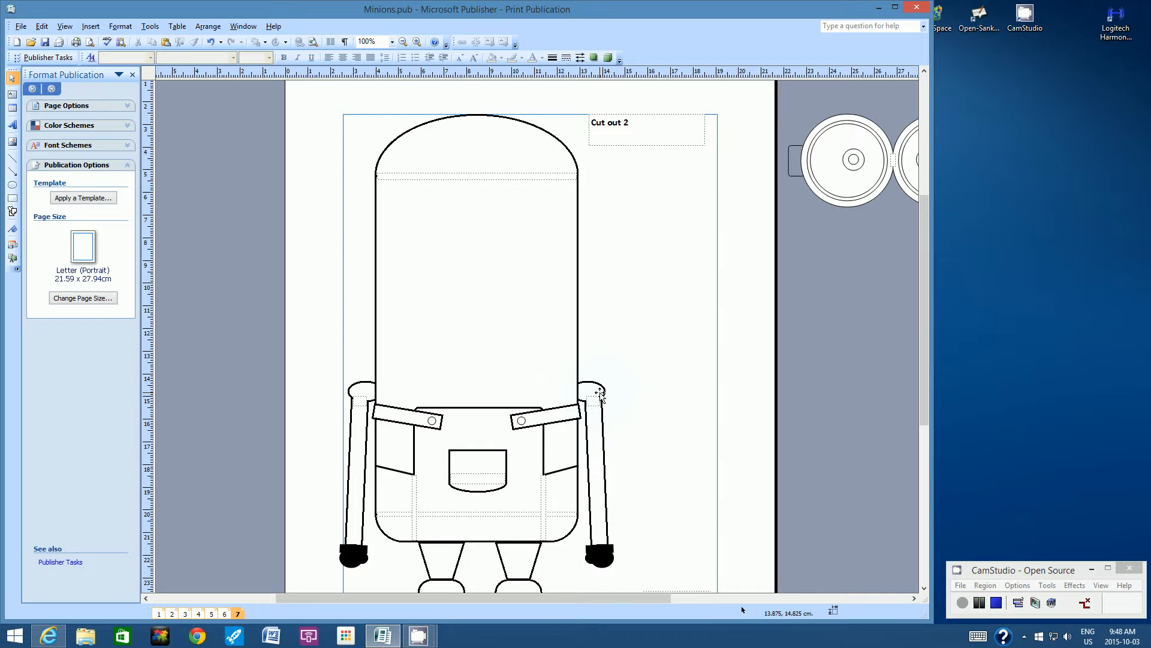
pyautogui.moveTo(600, 394); pyautogui.dragTo(827, 322)
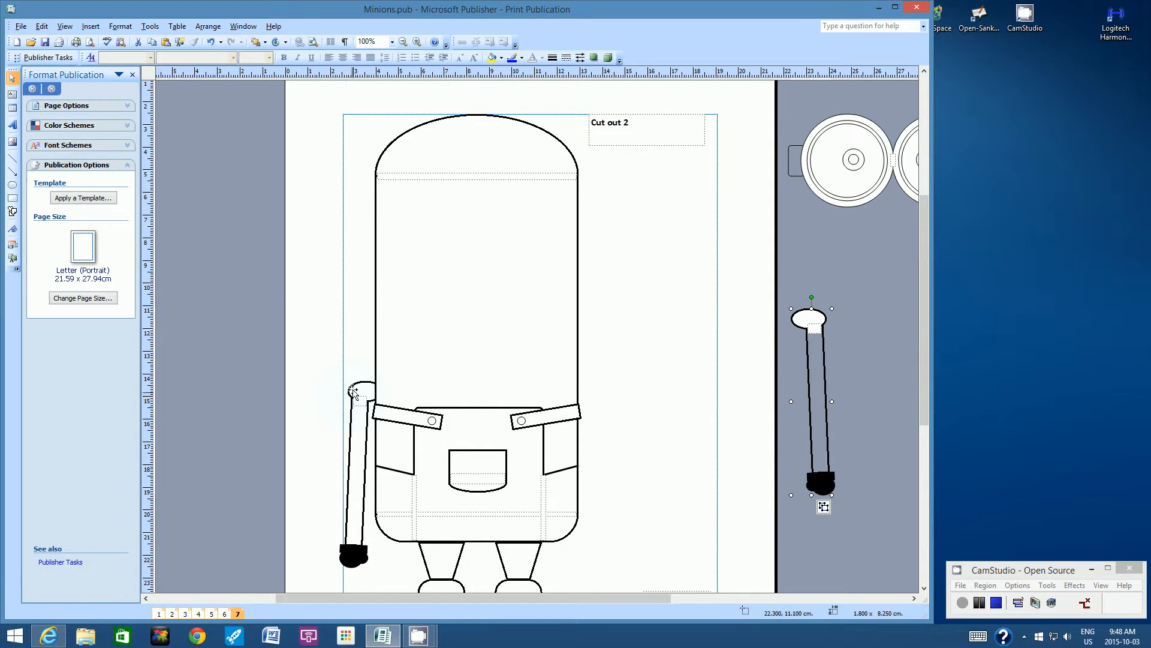
pyautogui.moveTo(353, 393); pyautogui.dragTo(742, 297)
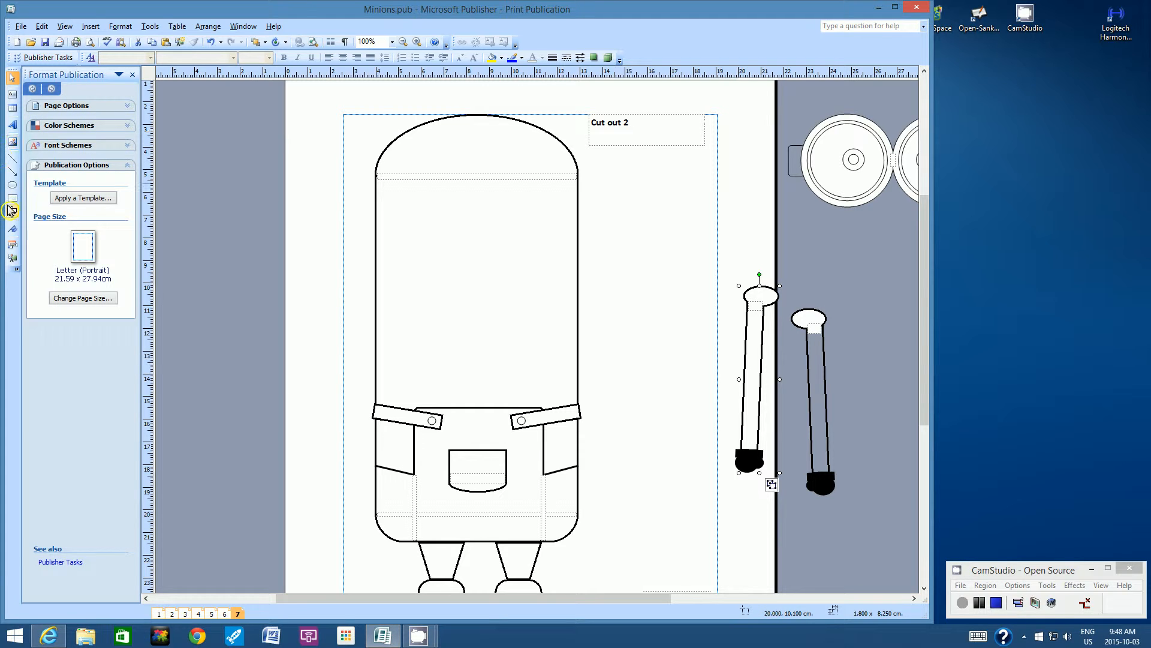
# - Cover the body above the overalls with a white-filled rectangle without an outline, about 10.3 x 12.9 cm
pyautogui.click(12, 198)
pyautogui.moveTo(354, 109); pyautogui.dragTo(587, 400)
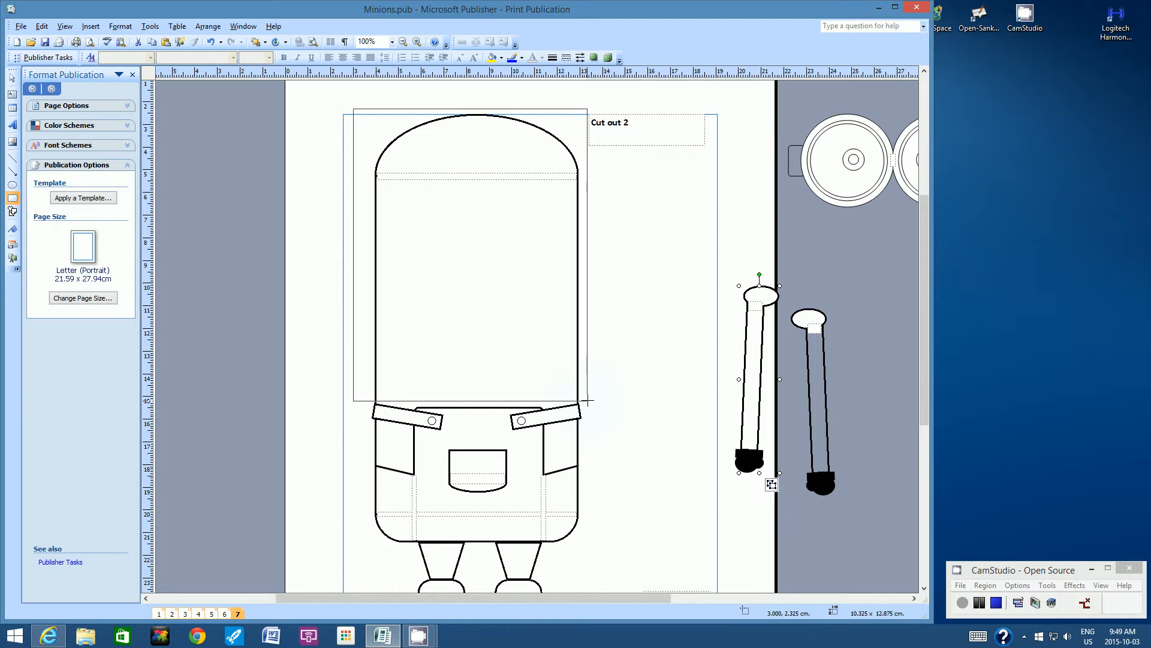
pyautogui.moveTo(588, 401); pyautogui.dragTo(587, 401)
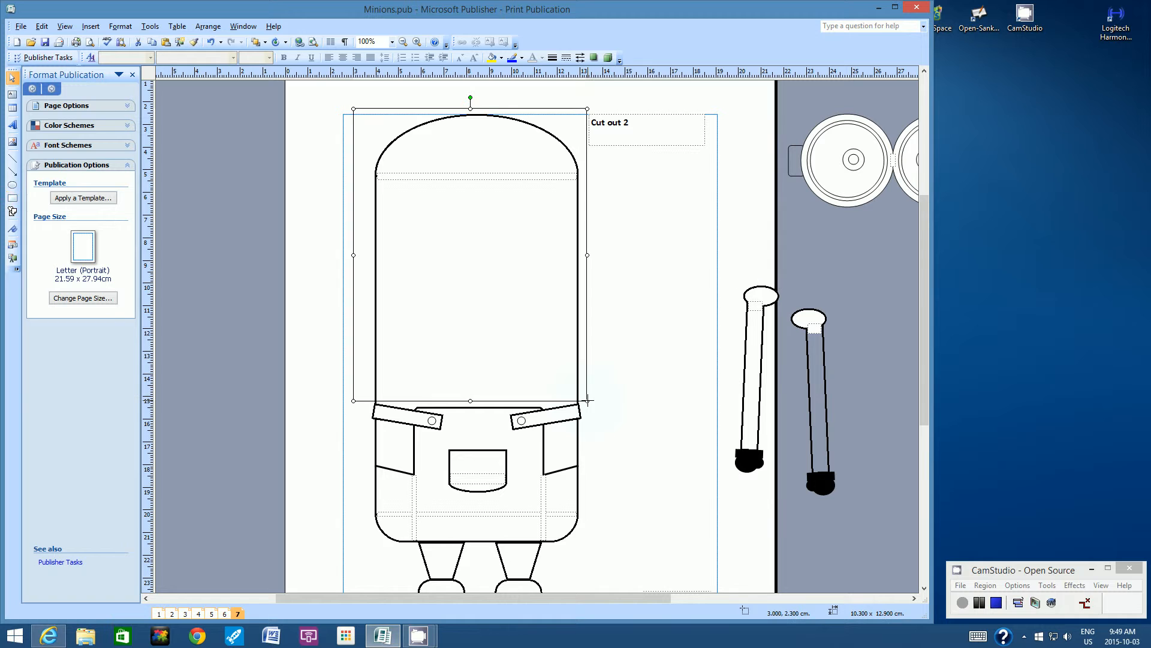
pyautogui.click(554, 58)
pyautogui.click(528, 77)
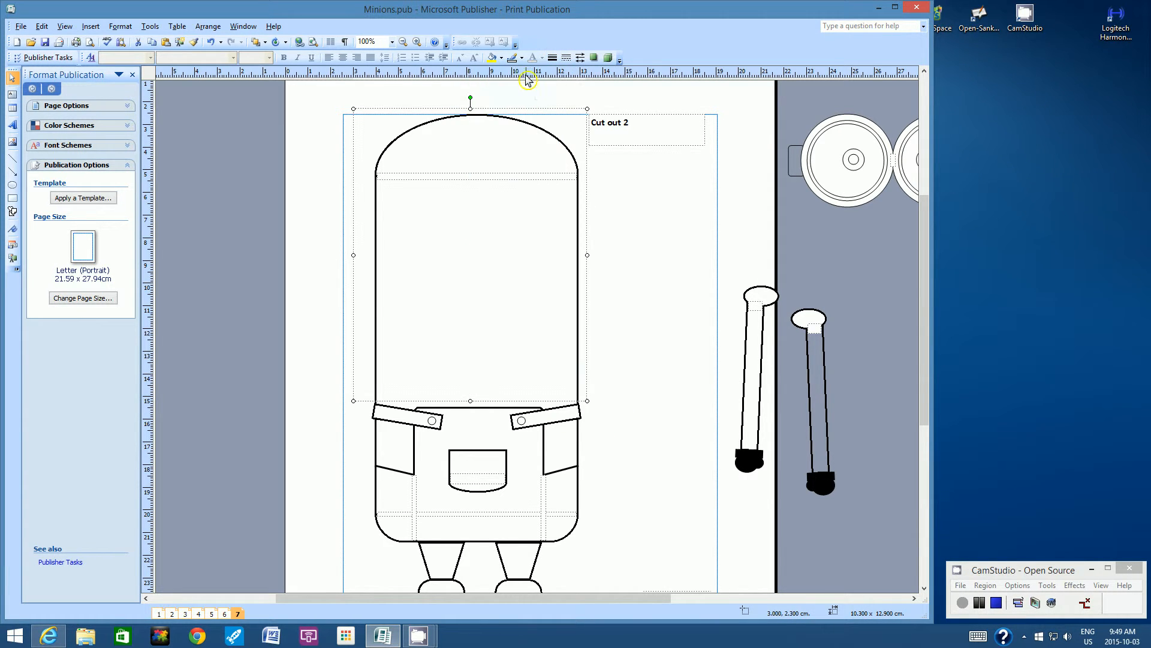
pyautogui.click(501, 58)
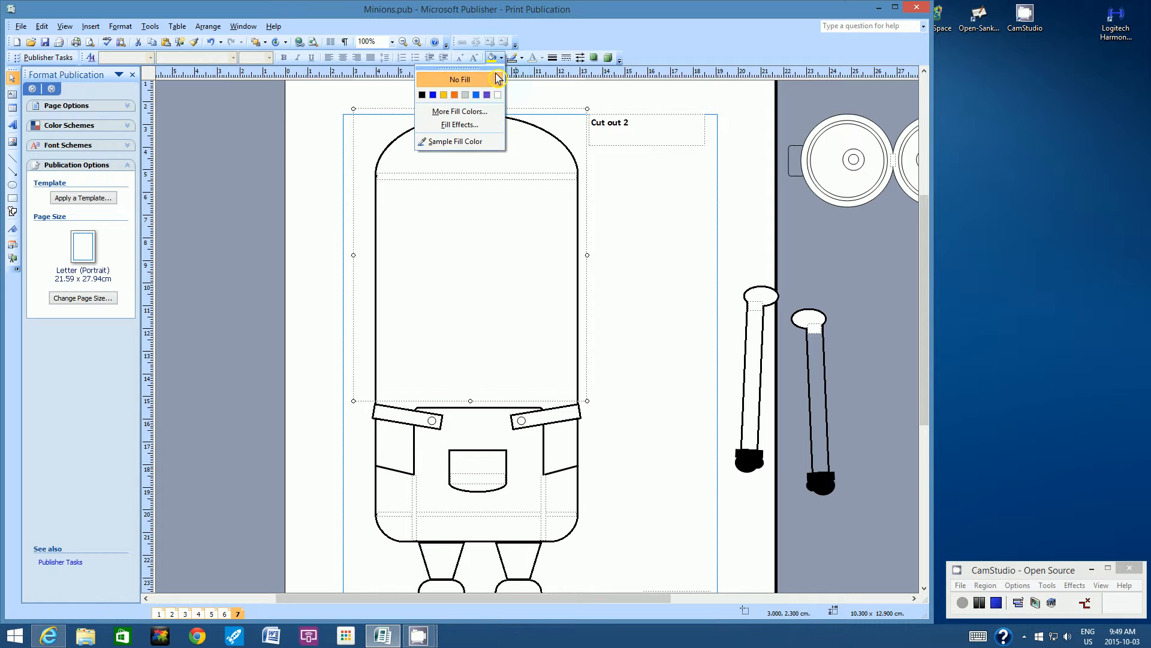
pyautogui.click(497, 96)
pyautogui.click(630, 329)
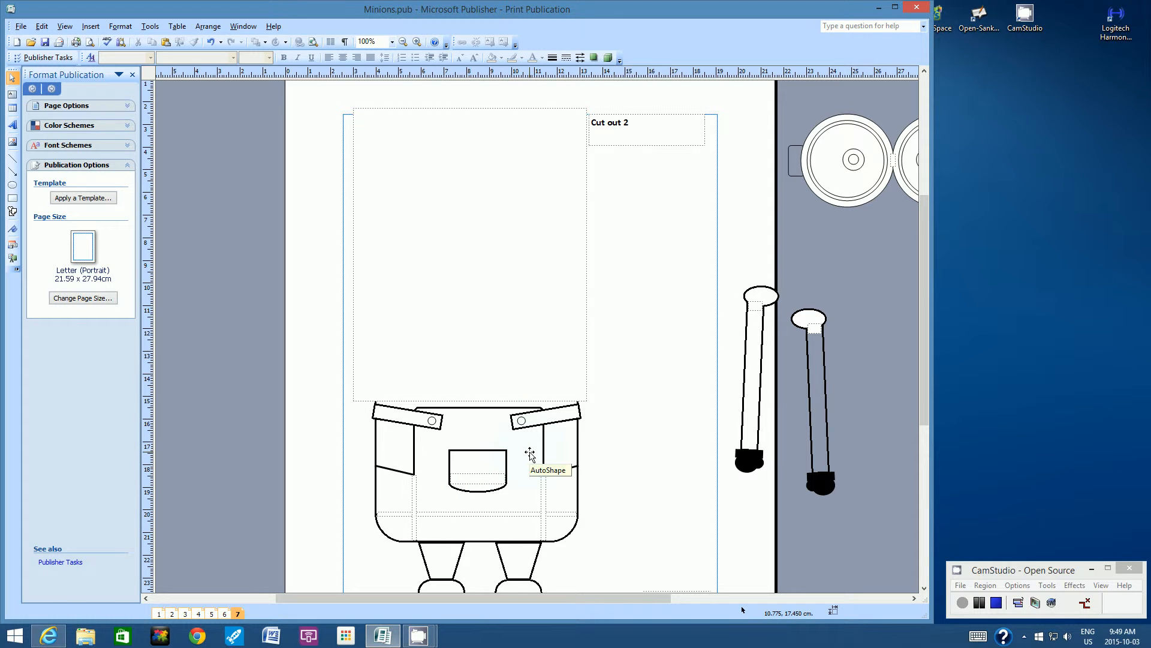
# - Copy the minion's left-hand leg with its foot and place the copy at 14, 19.4 cm, to the right of the overalls
pyautogui.moveTo(920, 288); pyautogui.dragTo(937, 332)
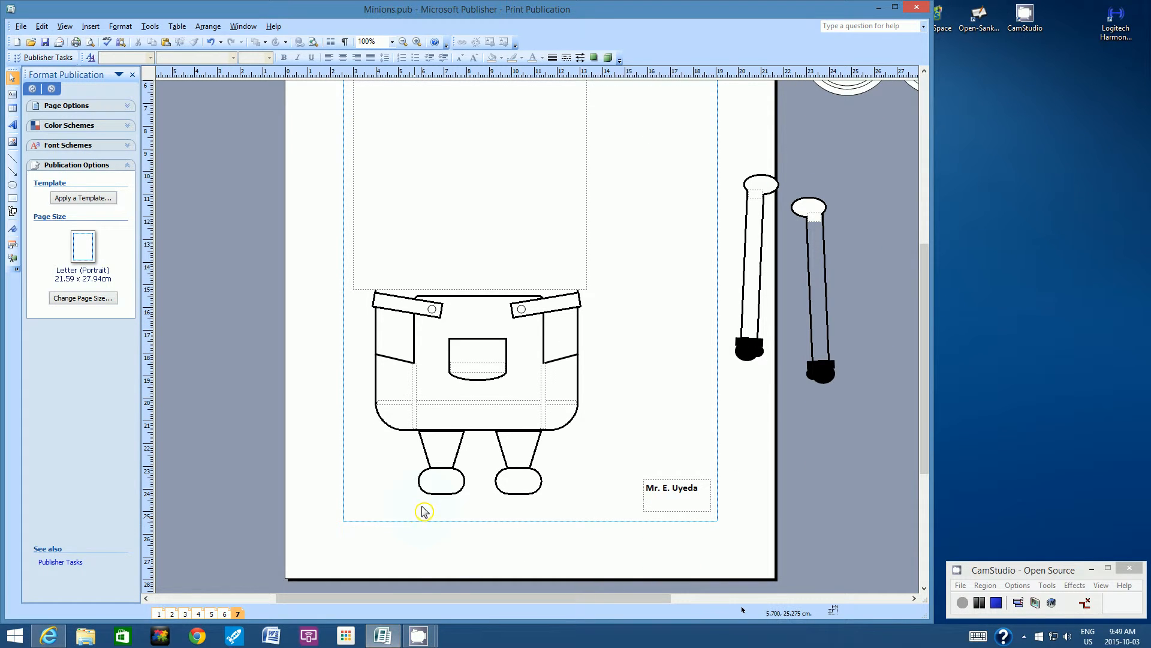
pyautogui.click(431, 492)
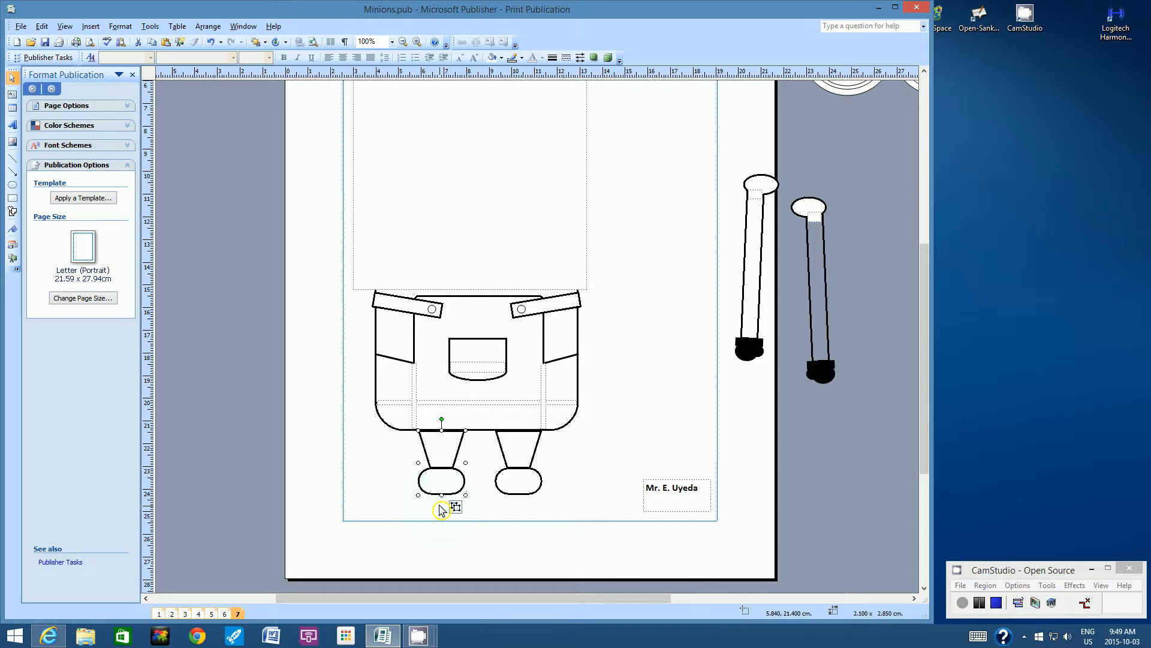
pyautogui.click(562, 455)
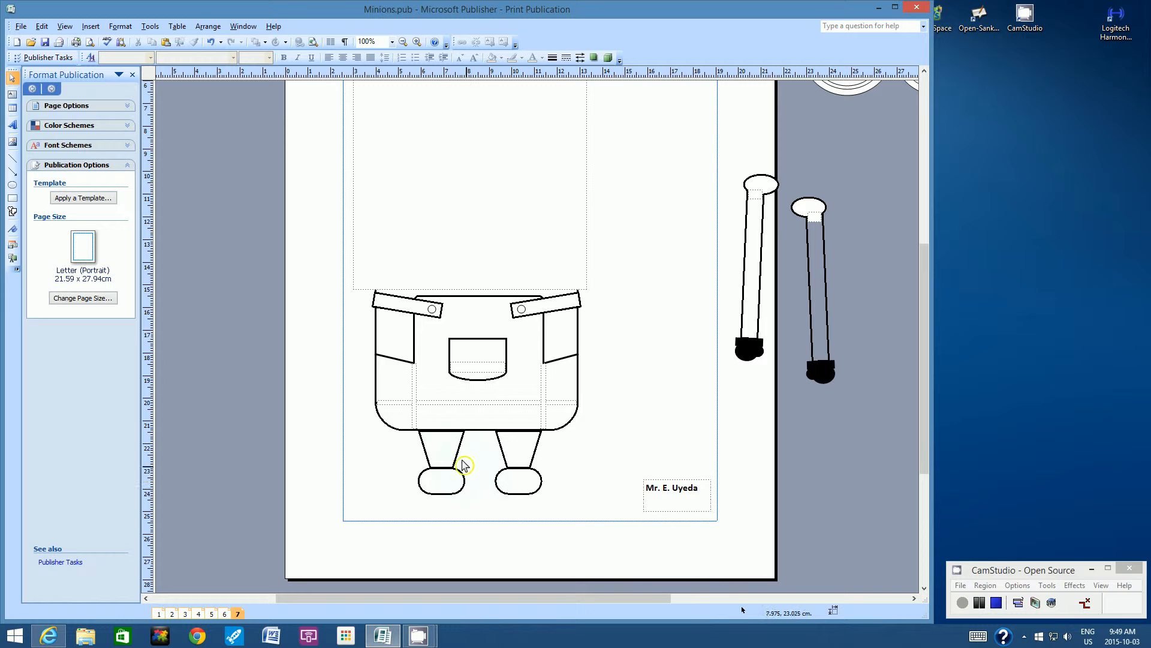
pyautogui.click(448, 451)
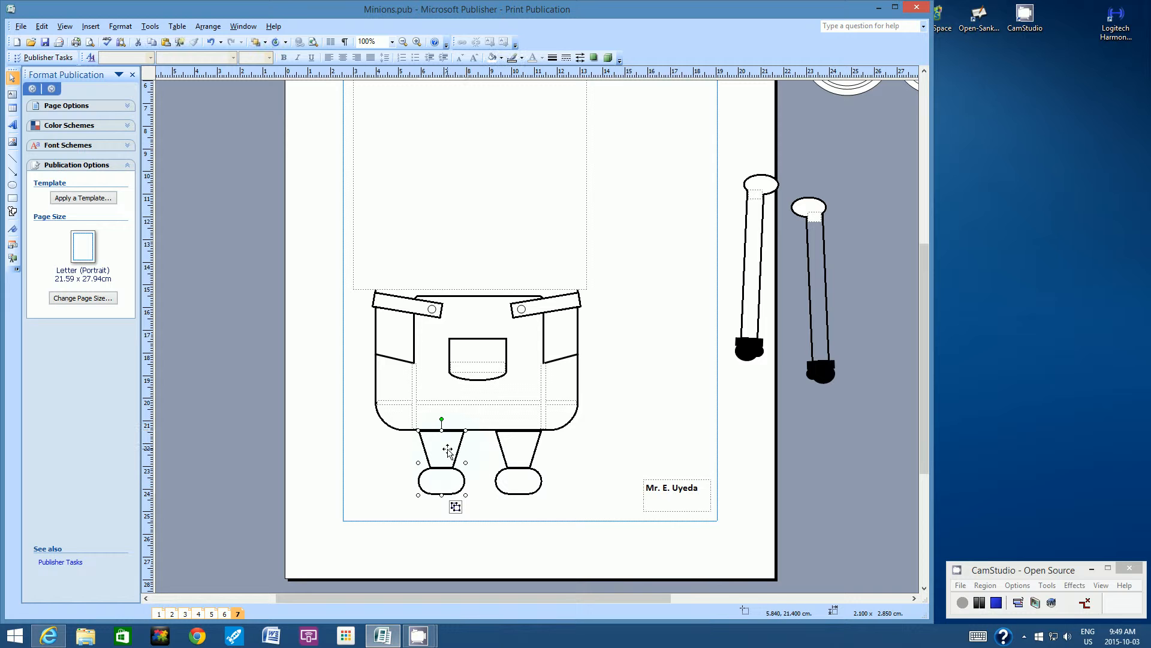
pyautogui.click(41, 27)
pyautogui.click(36, 82)
pyautogui.click(47, 30)
pyautogui.click(48, 109)
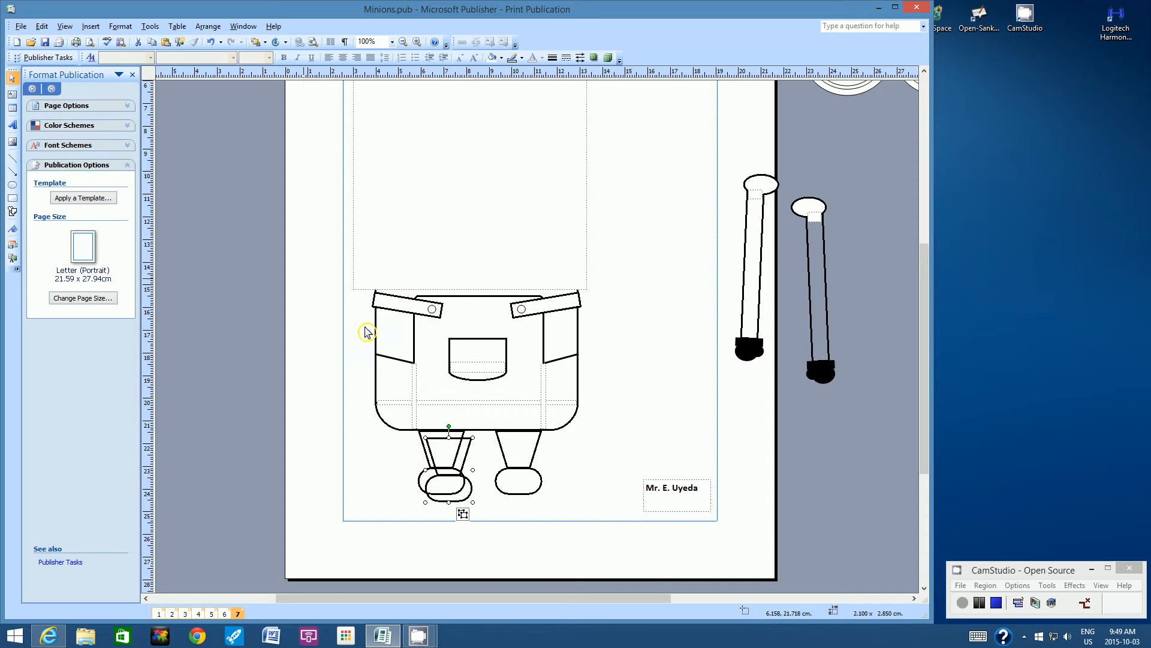
pyautogui.moveTo(460, 462); pyautogui.dragTo(638, 411)
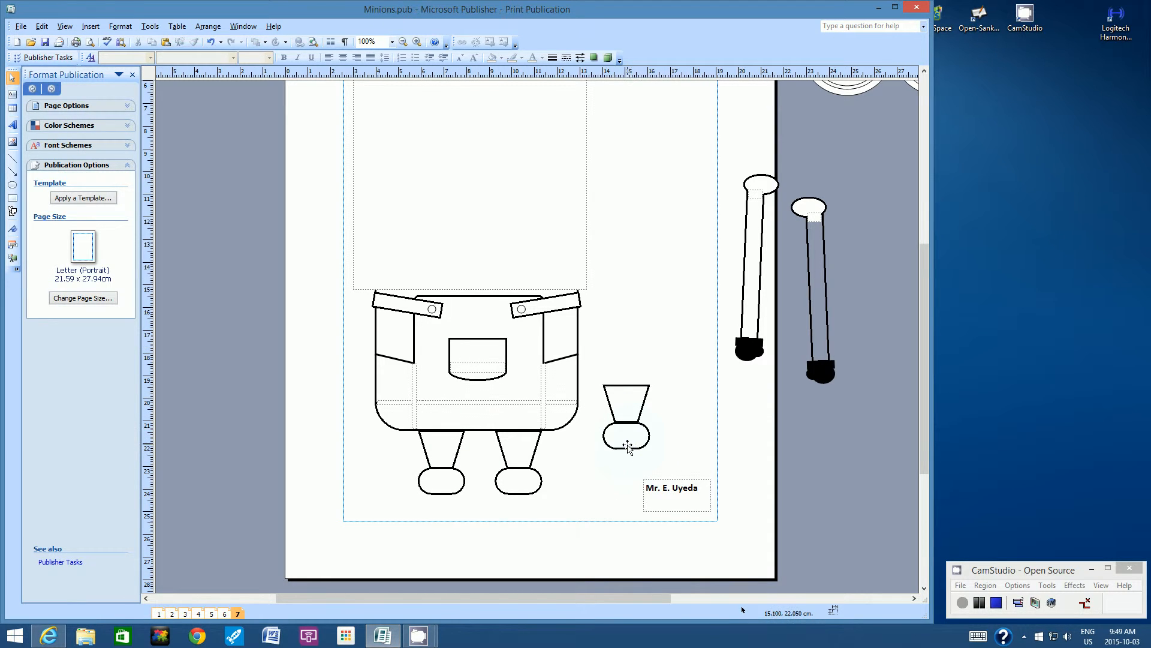
# - Ungroup the copied leg and delete its trapezoid part, leaving only the foot
pyautogui.click(641, 460)
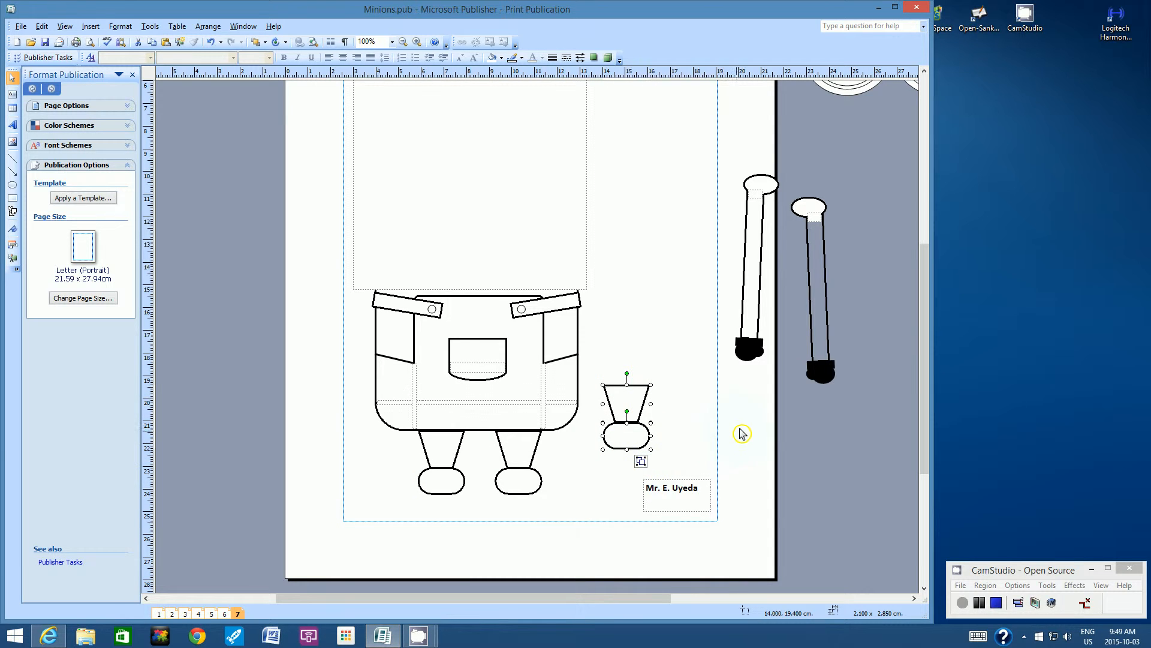
pyautogui.click(741, 432)
pyautogui.click(617, 388)
pyautogui.press('Delete')
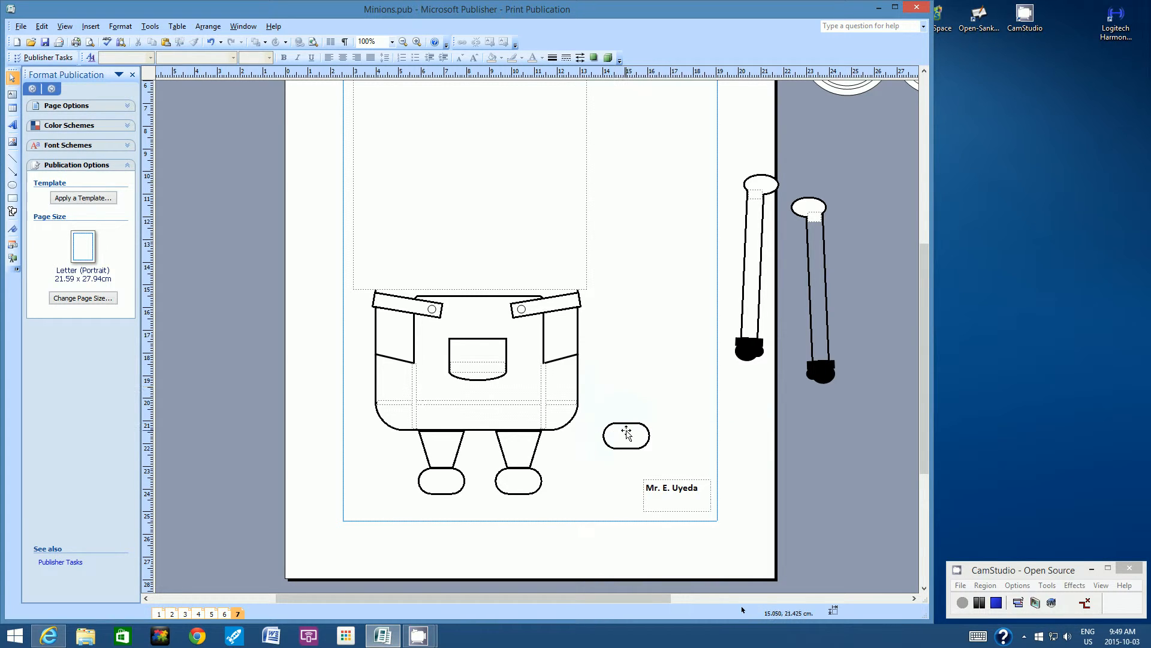
# - Copy the loose foot and place the duplicate directly to its right, above the name text box
pyautogui.click(627, 434)
pyautogui.click(42, 26)
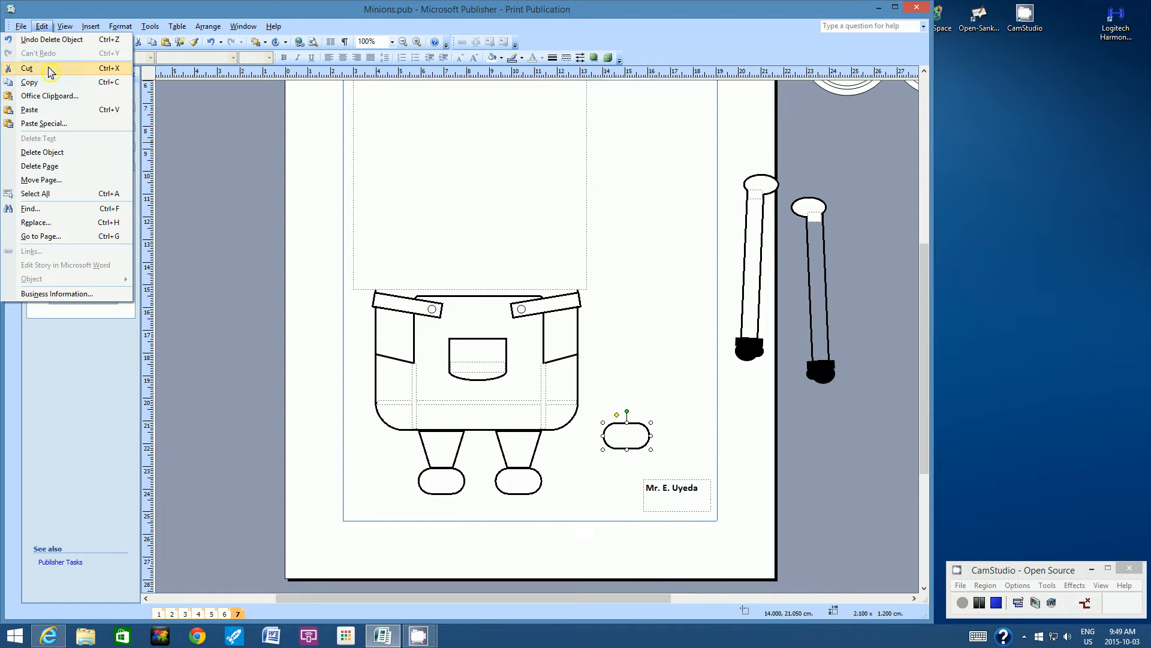
pyautogui.click(48, 78)
pyautogui.click(42, 26)
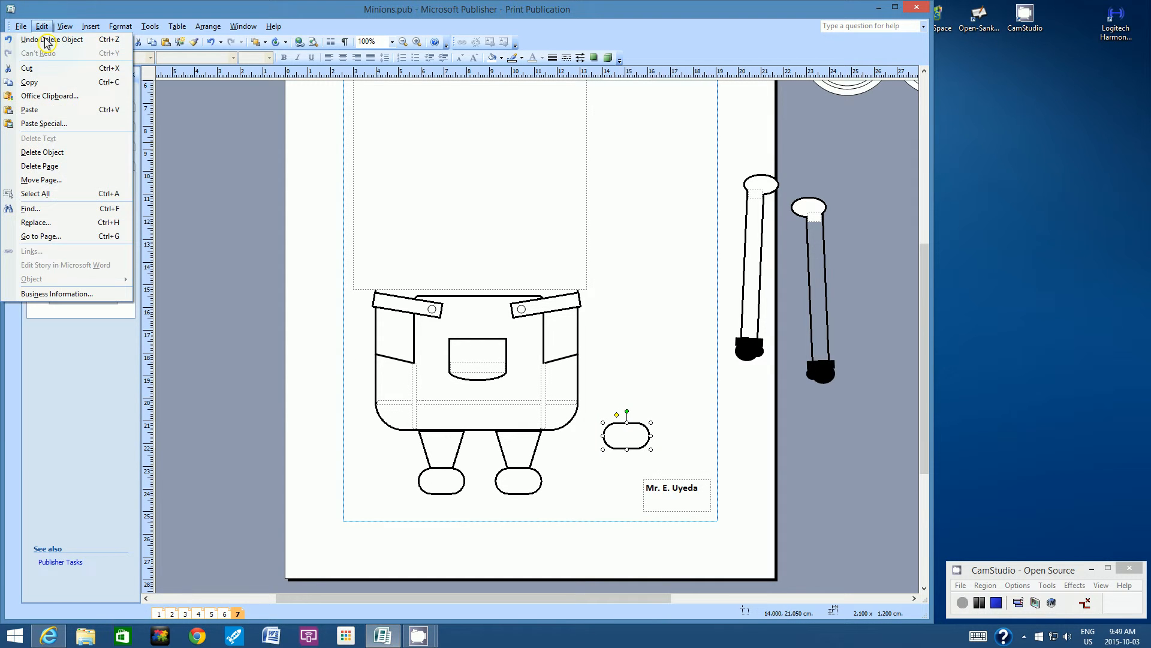
pyautogui.click(47, 102)
pyautogui.moveTo(630, 444); pyautogui.dragTo(678, 434)
pyautogui.click(669, 368)
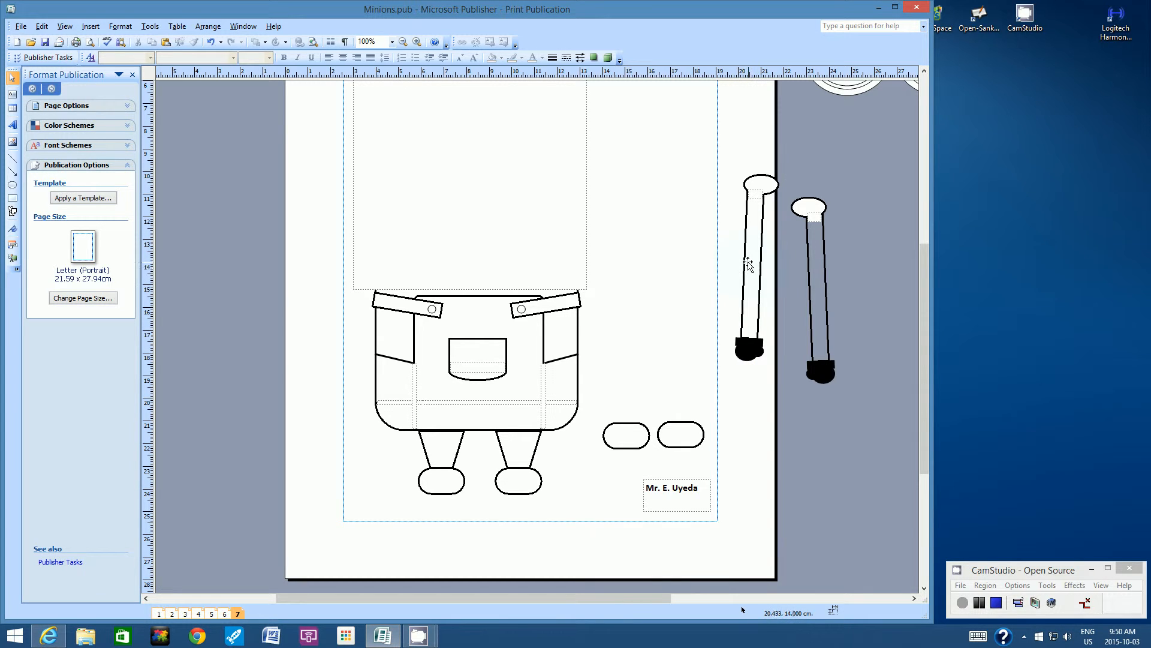
# - Ungroup the left-hand arm and shift its sleeve and hand up past the oval shoulder, to 9.277 cm vertically
pyautogui.click(754, 311)
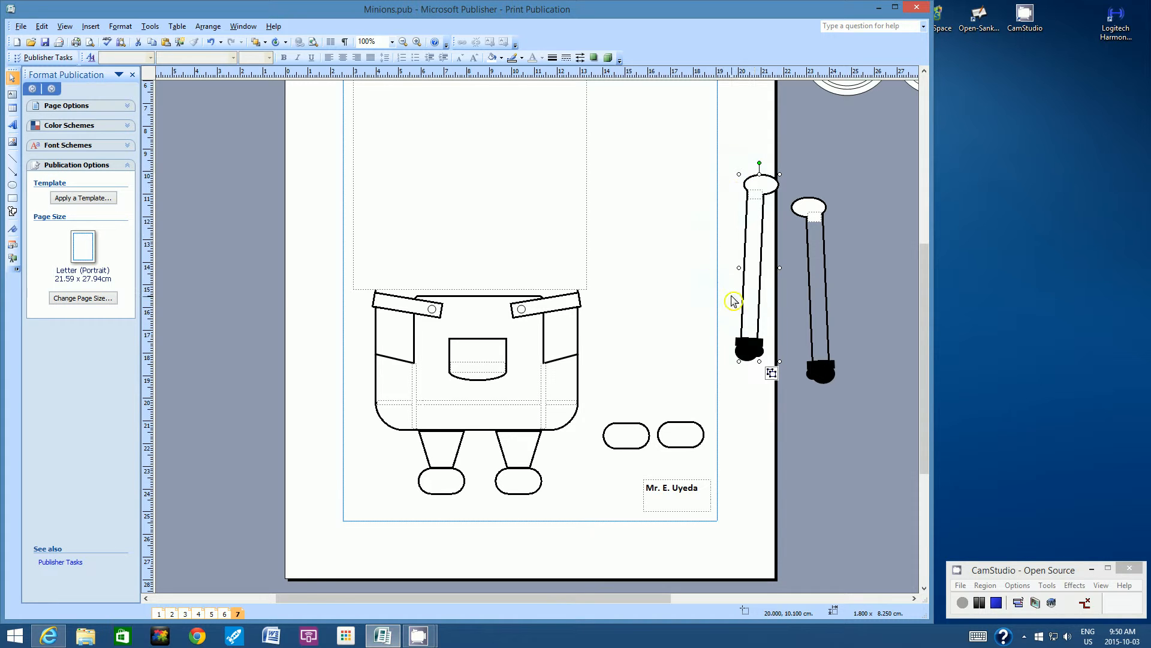
pyautogui.click(771, 373)
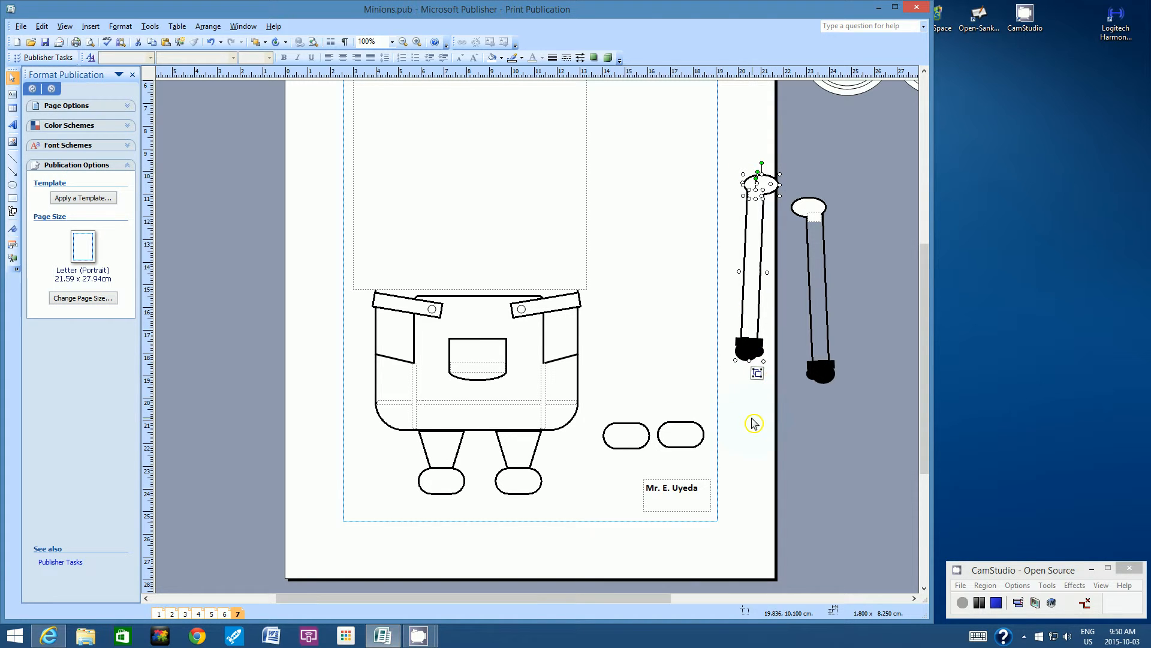
pyautogui.click(754, 423)
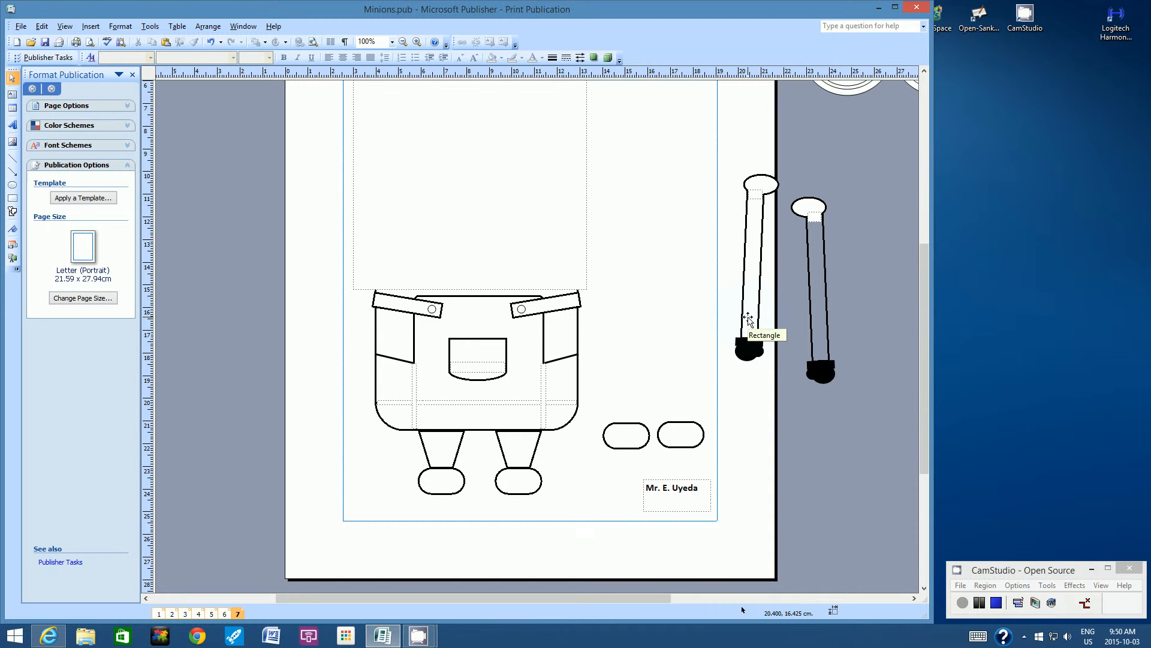
pyautogui.click(749, 319)
pyautogui.press('Up')
pyautogui.press('Up')
pyautogui.press('Up')
pyautogui.press('Up')
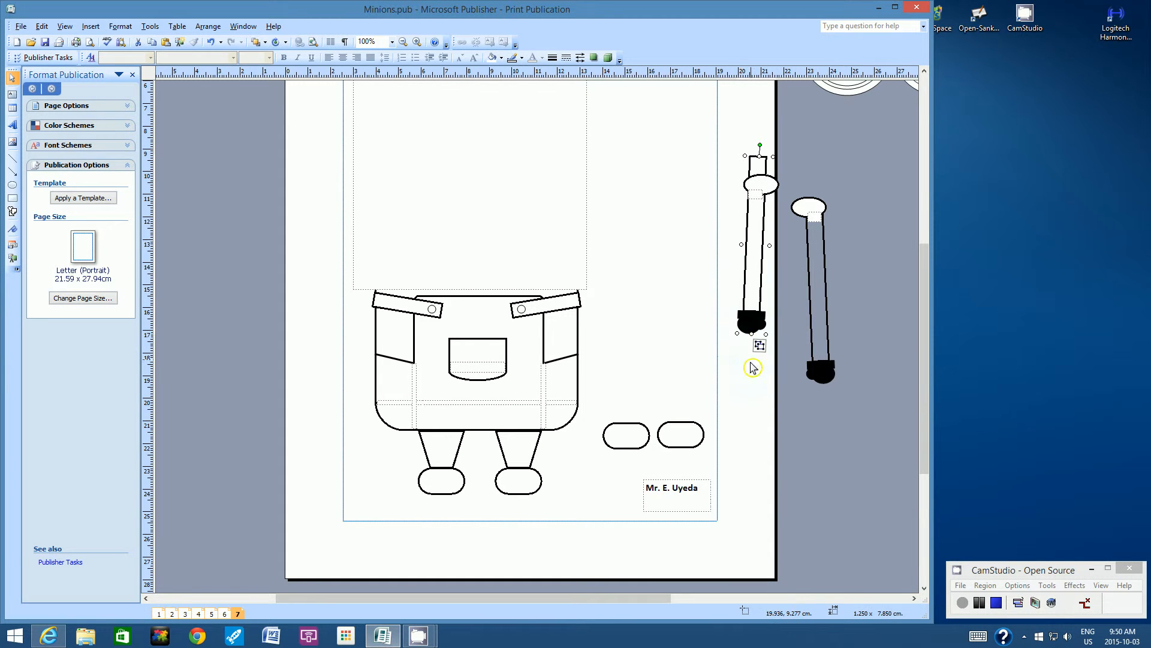
# - Delete the left-hand arm's sleeve and oval shoulder, keeping only its black hand
pyautogui.click(744, 393)
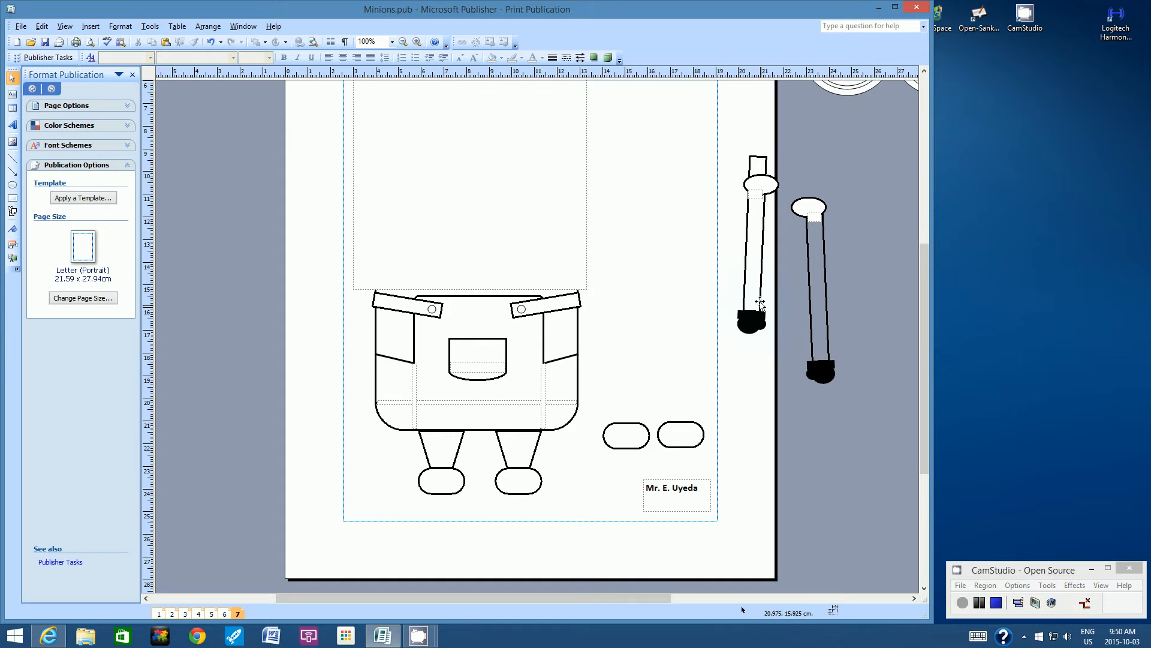
pyautogui.moveTo(753, 287); pyautogui.dragTo(720, 243)
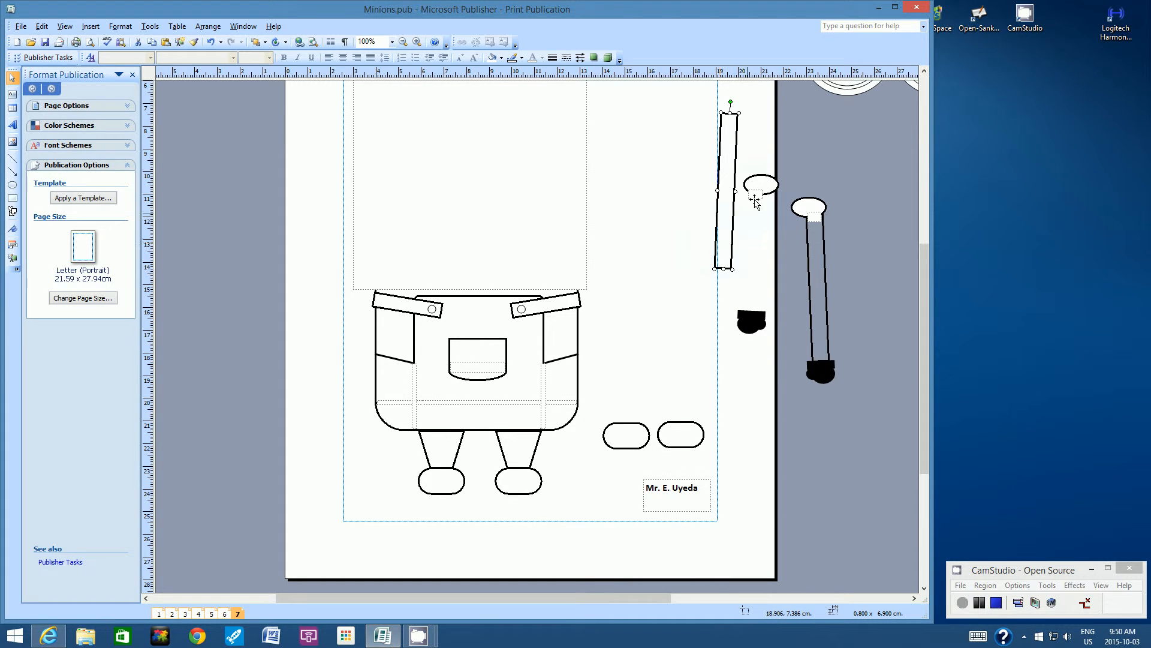
pyautogui.press('Delete')
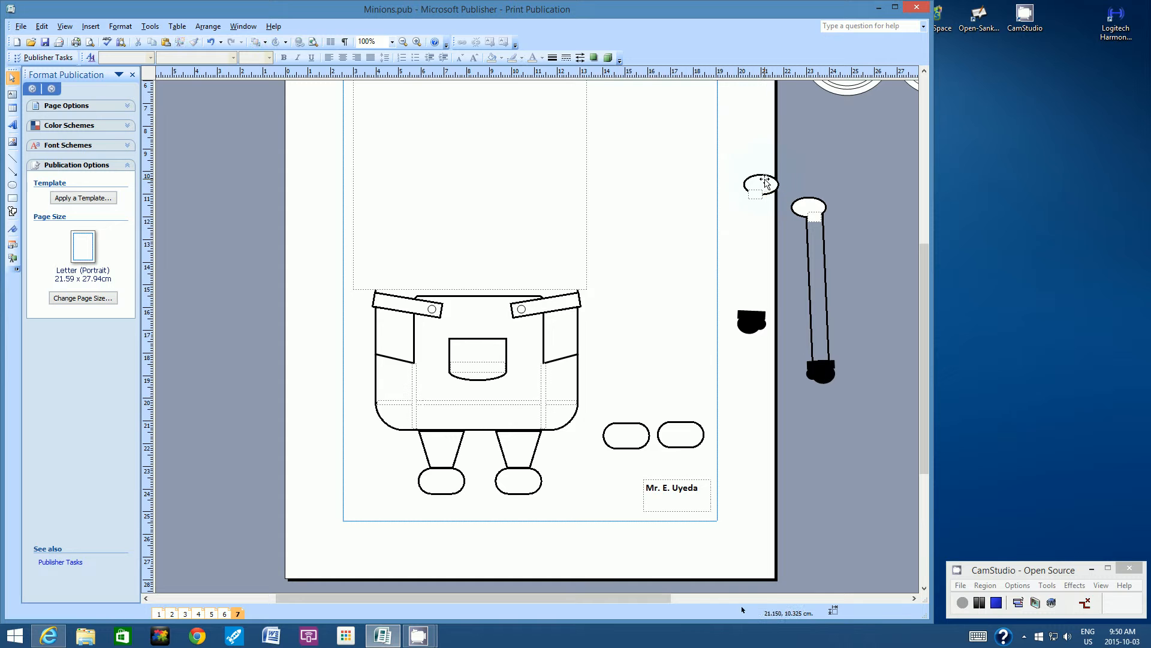
pyautogui.click(764, 183)
pyautogui.press('Delete')
# - Ungroup the remaining arm and delete its sleeve and oval shoulder, keeping only the black hand
pyautogui.click(824, 346)
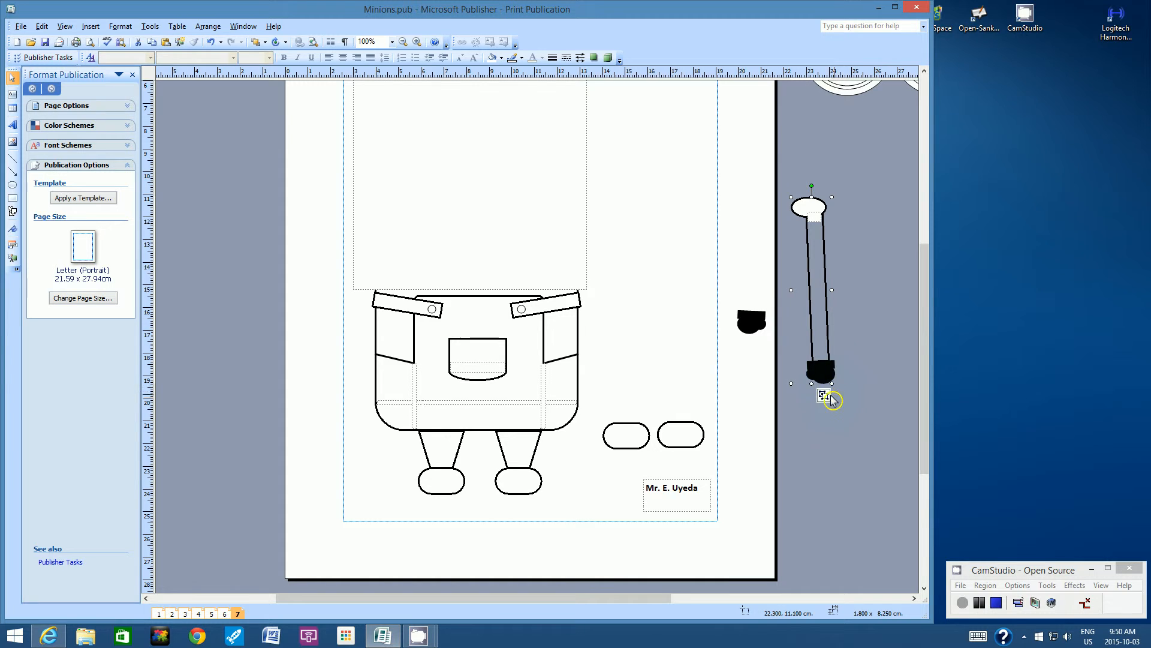
pyautogui.click(834, 430)
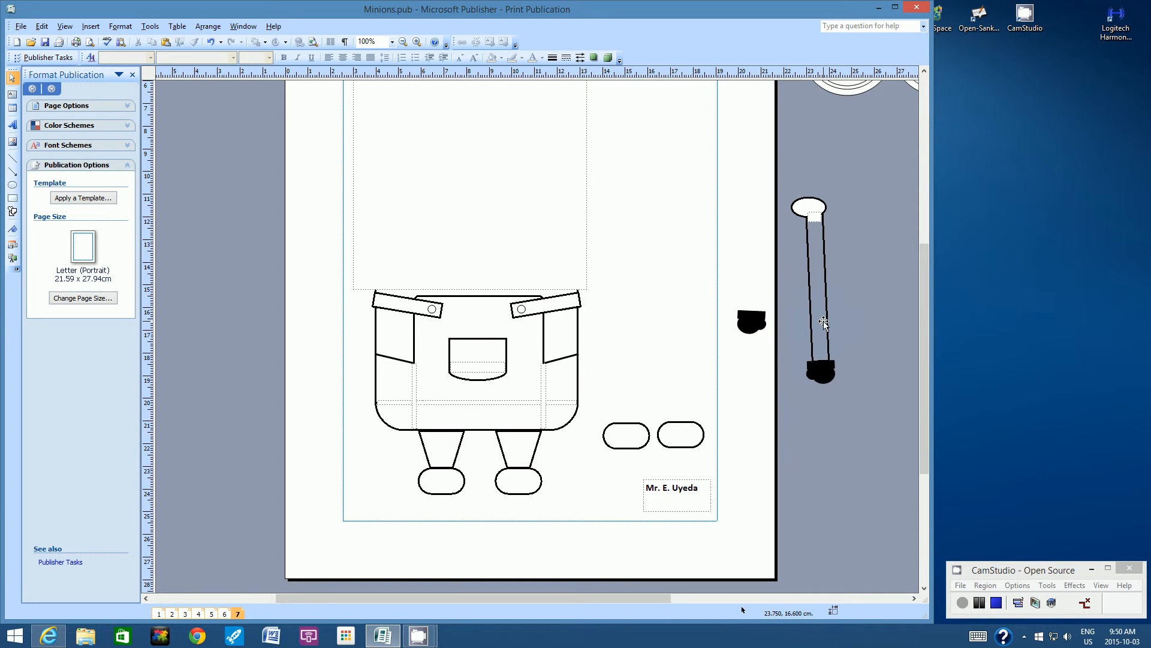
pyautogui.moveTo(827, 388); pyautogui.dragTo(834, 390)
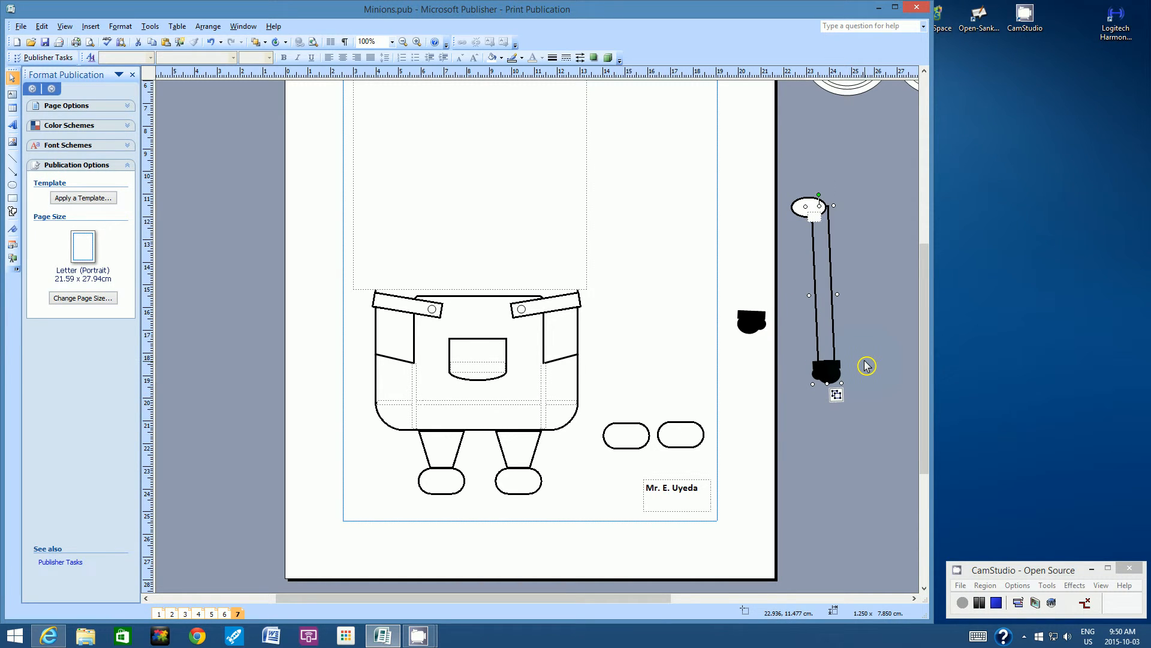
pyautogui.click(832, 376)
pyautogui.click(854, 306)
pyautogui.click(828, 310)
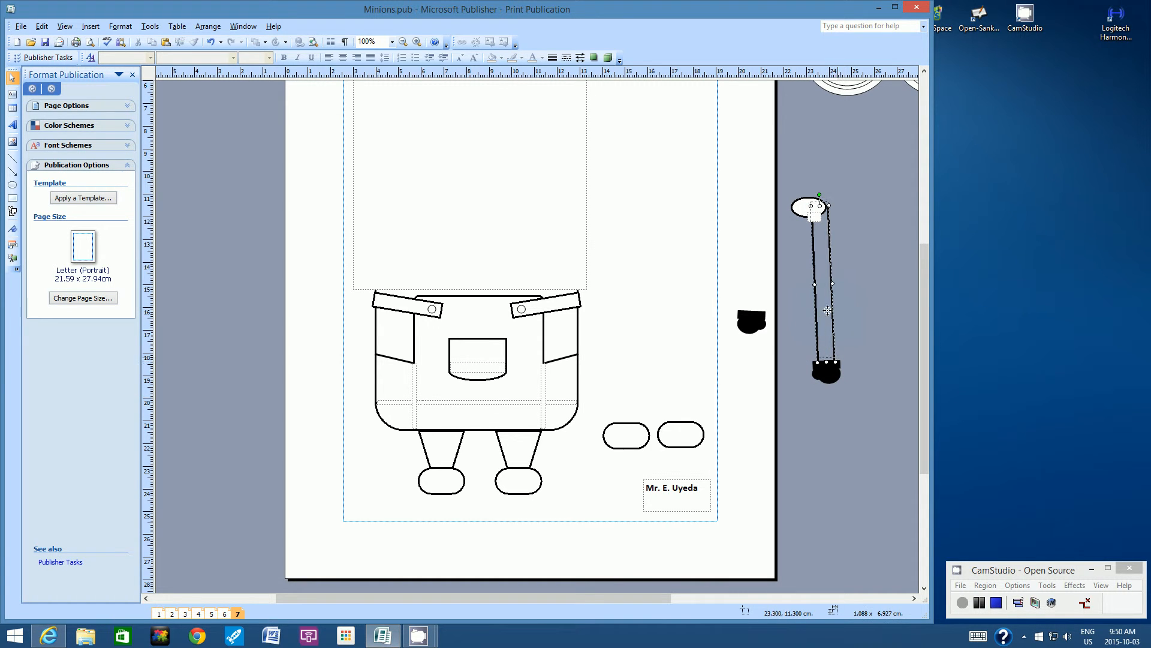
pyautogui.press('Delete')
pyautogui.click(808, 205)
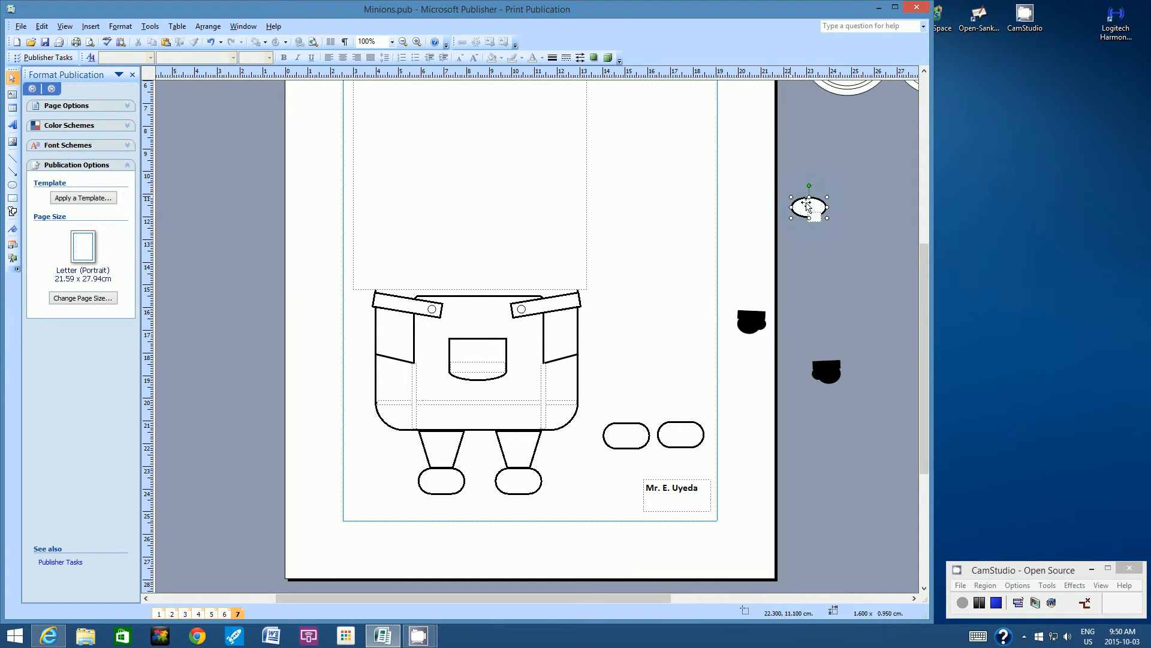
pyautogui.press('Delete')
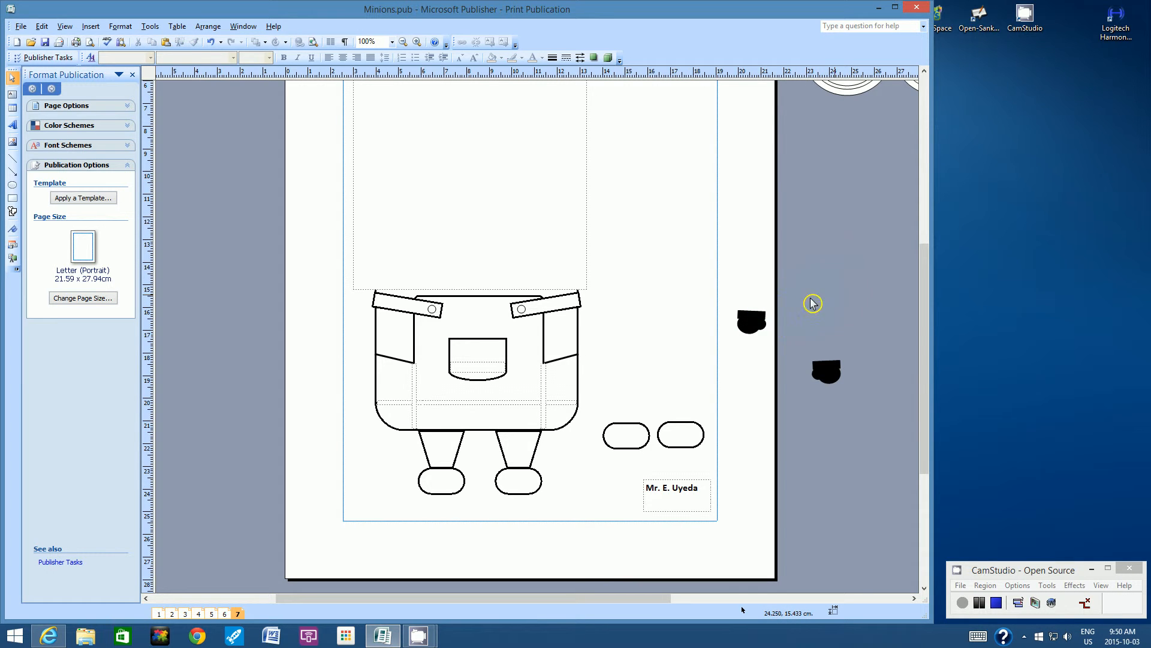
# - Move the two black hands side by side above the loose feet, placing the second at 16.455, 18.329 cm
pyautogui.moveTo(729, 291); pyautogui.dragTo(779, 362)
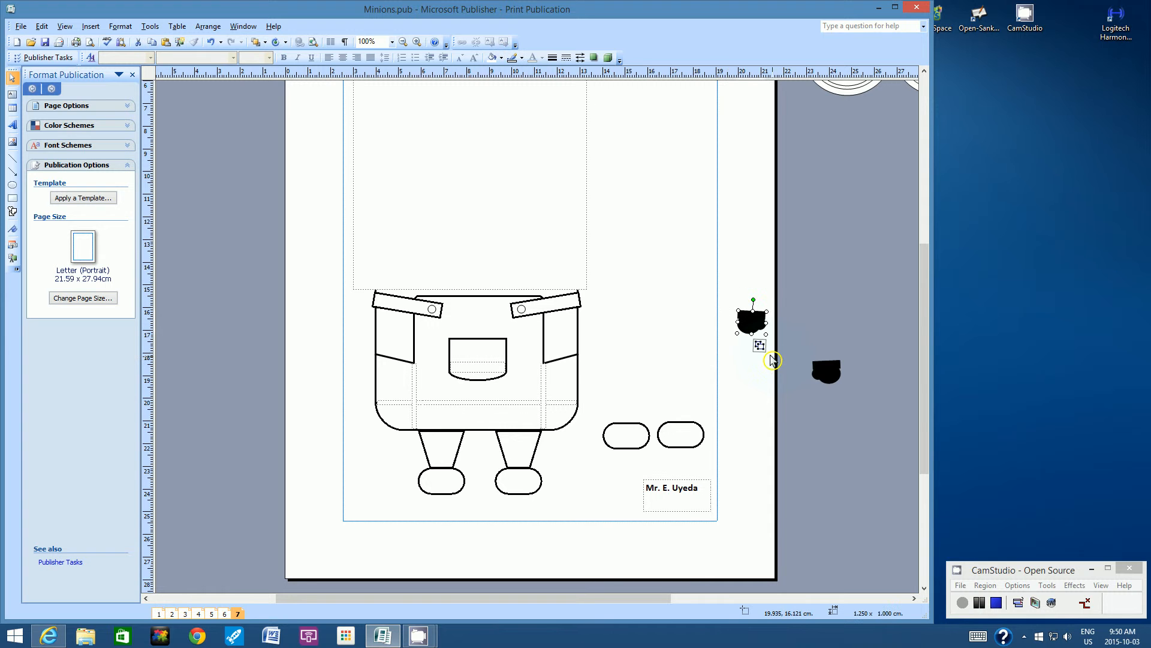
pyautogui.click(760, 346)
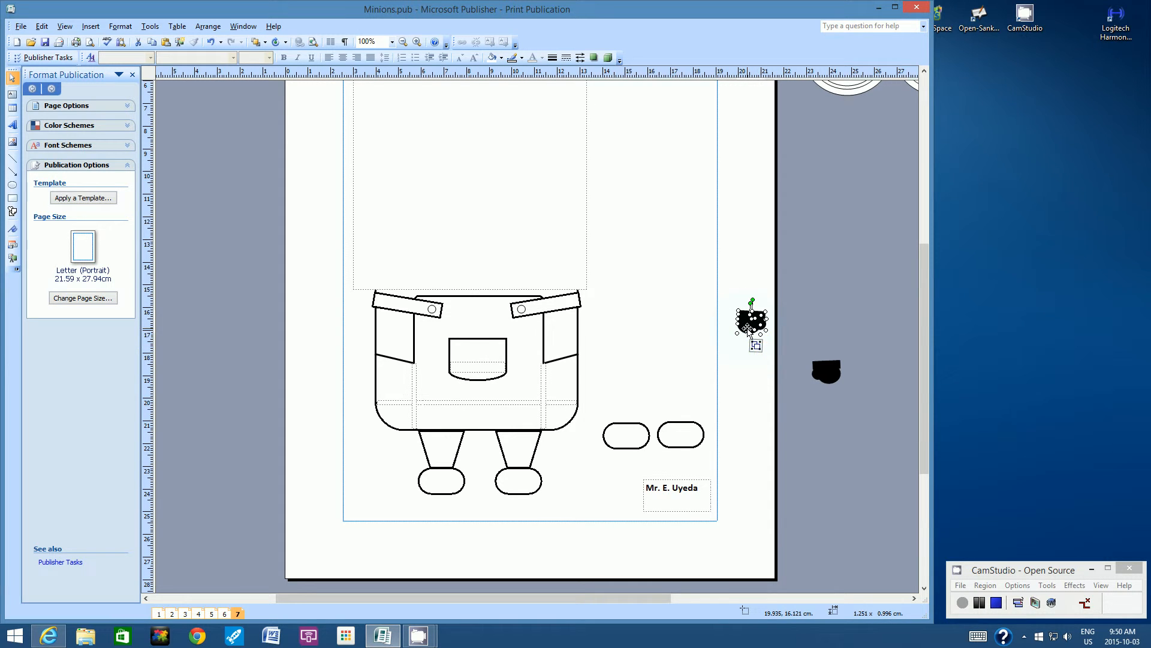
pyautogui.moveTo(748, 327); pyautogui.dragTo(620, 378)
pyautogui.moveTo(797, 346); pyautogui.dragTo(862, 417)
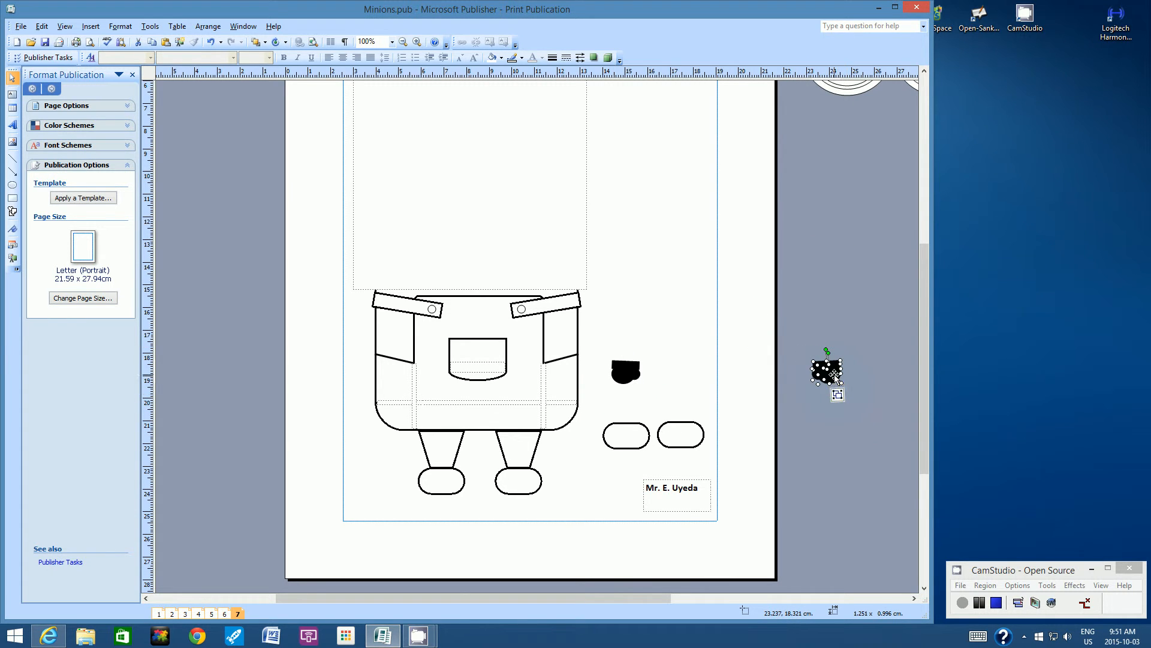
pyautogui.moveTo(835, 375); pyautogui.dragTo(681, 375)
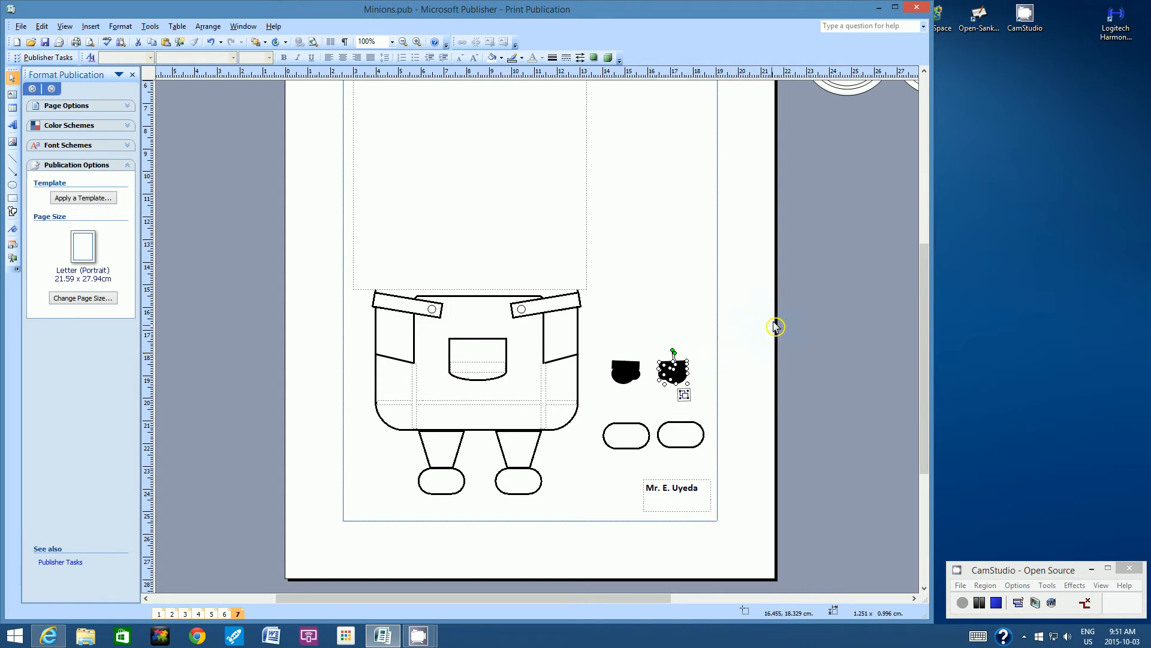
pyautogui.click(776, 326)
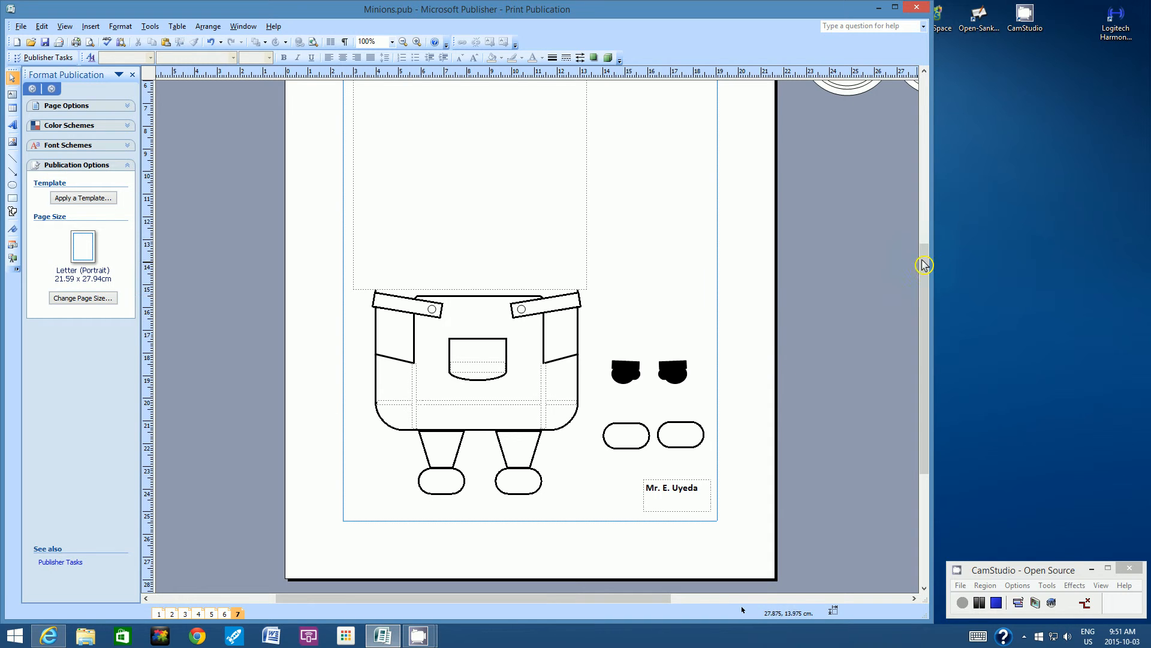
# - Place the goggles at 4, 6.1 cm in the blank area above the overalls and bring them to the front
pyautogui.moveTo(928, 263); pyautogui.dragTo(429, 246)
pyautogui.click(812, 176)
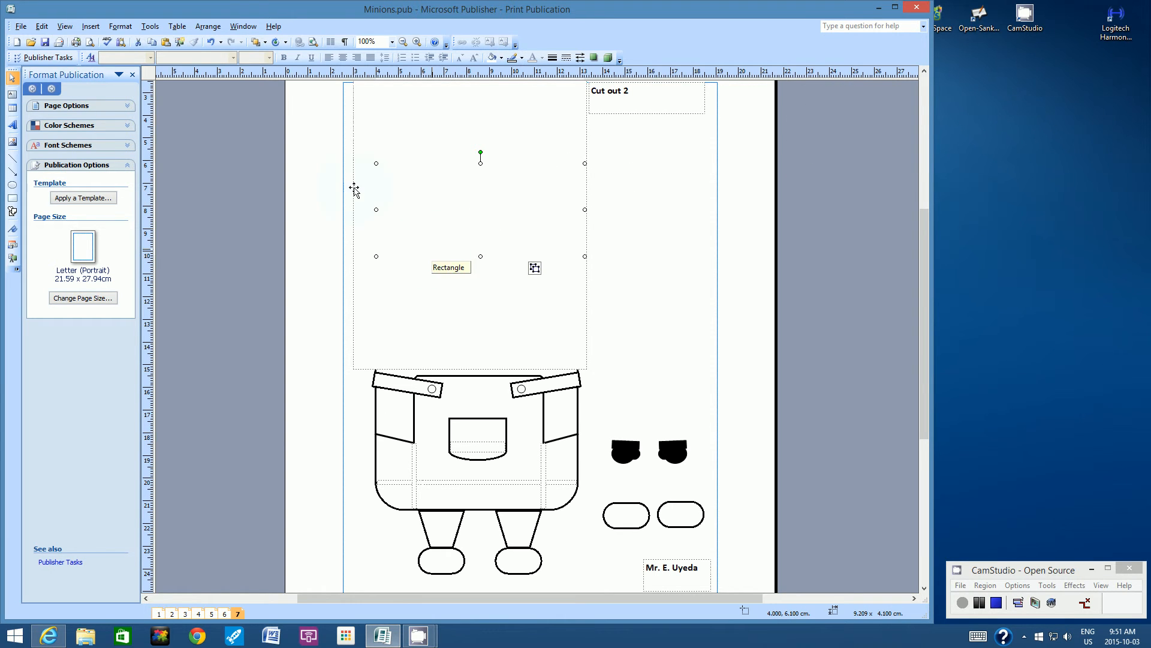
pyautogui.click(207, 27)
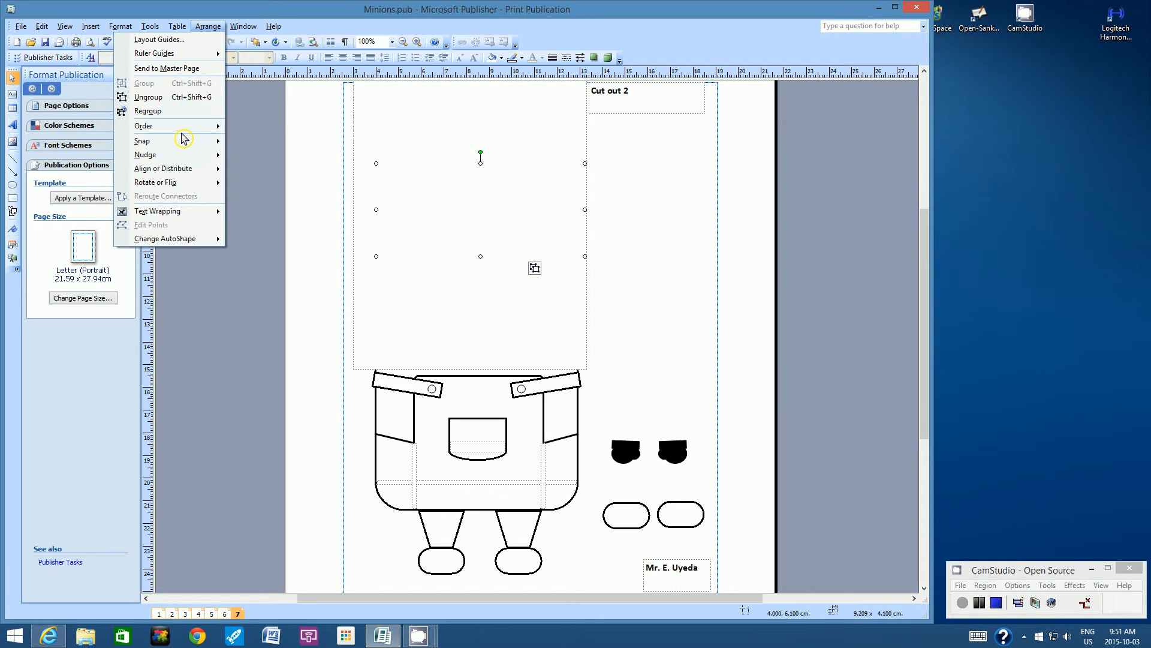
pyautogui.moveTo(215, 127)
pyautogui.click(258, 133)
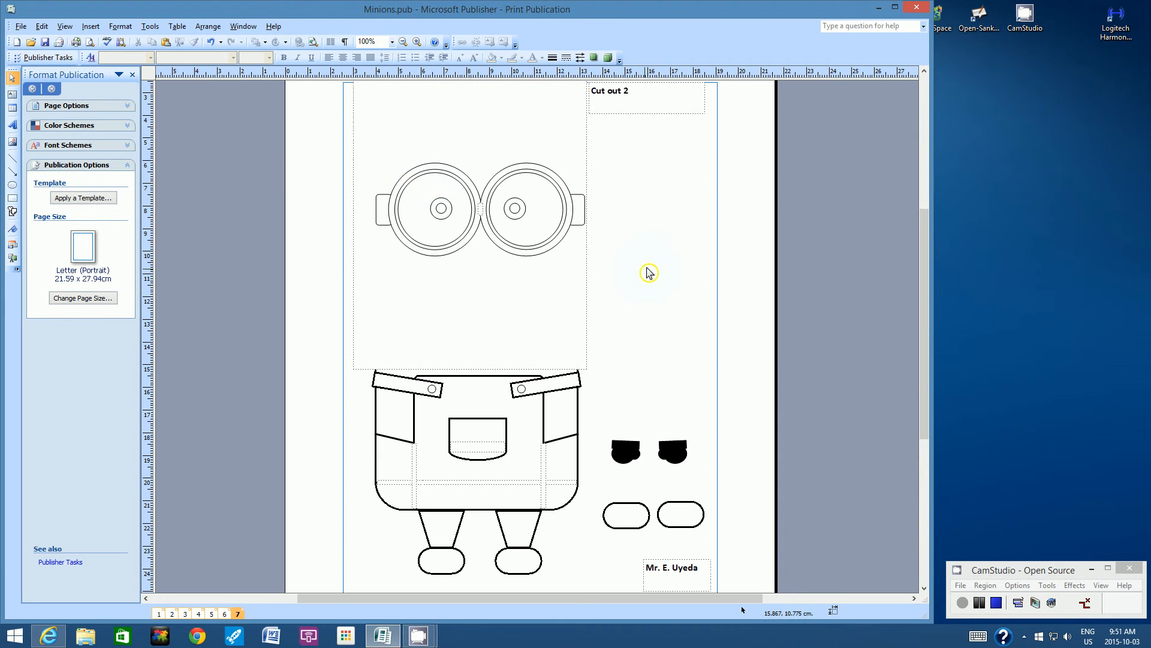
pyautogui.click(658, 270)
# - Compare the Cut out 1 layout on page 6 with the Cut out 2 layout on page 7
pyautogui.click(228, 613)
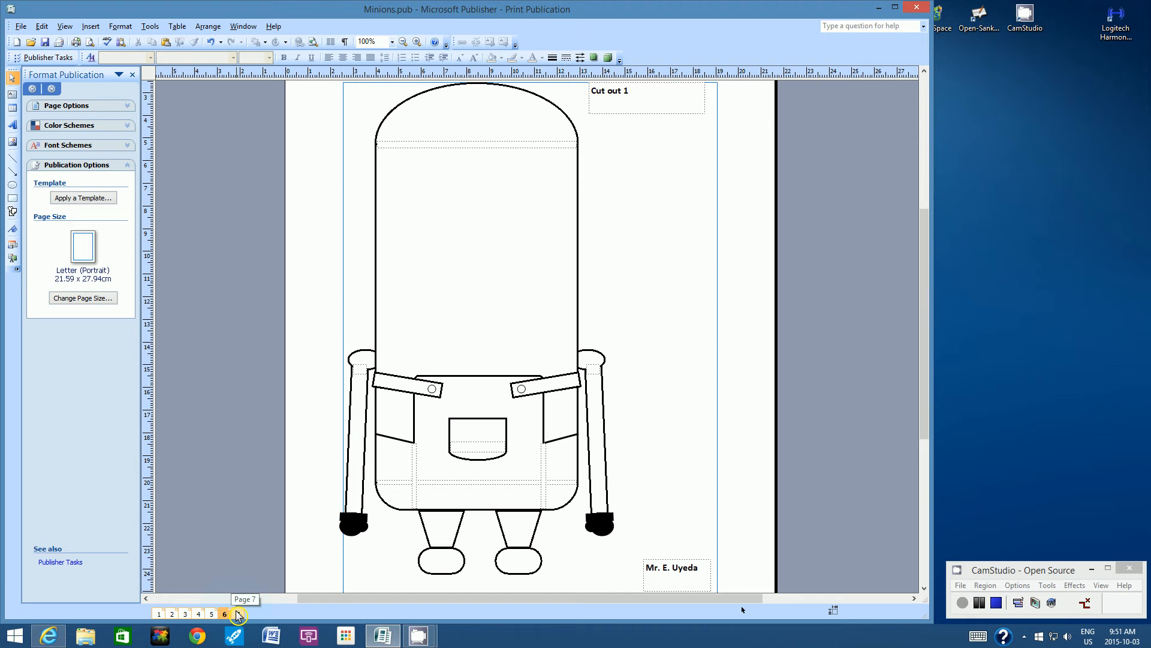
pyautogui.click(238, 614)
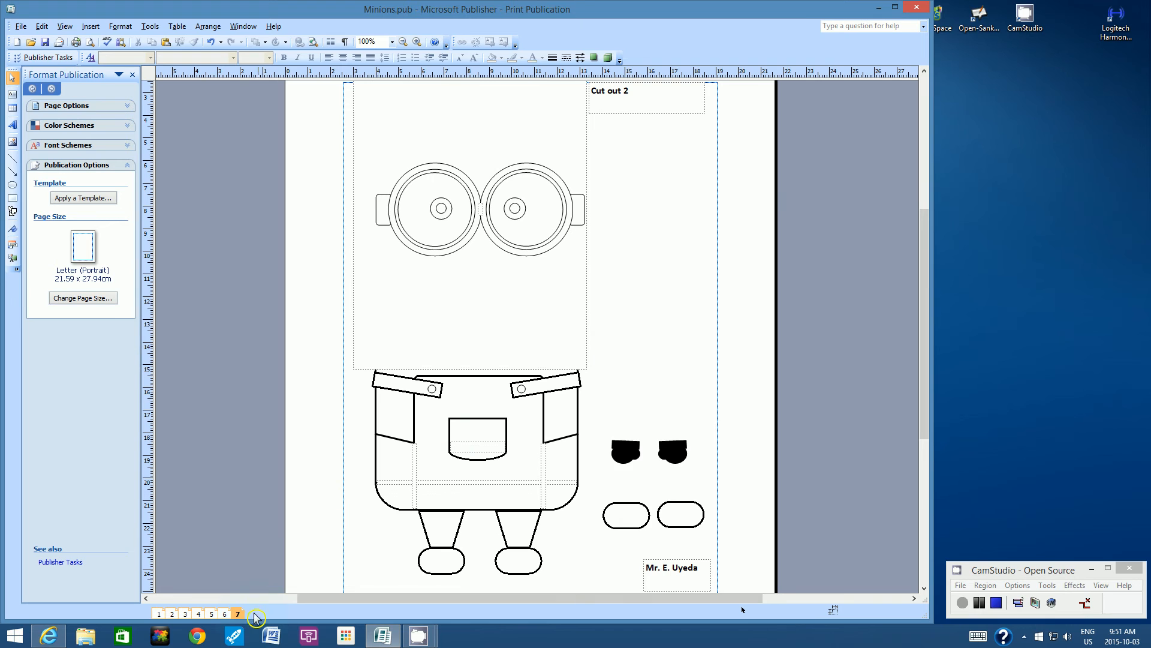
pyautogui.click(224, 614)
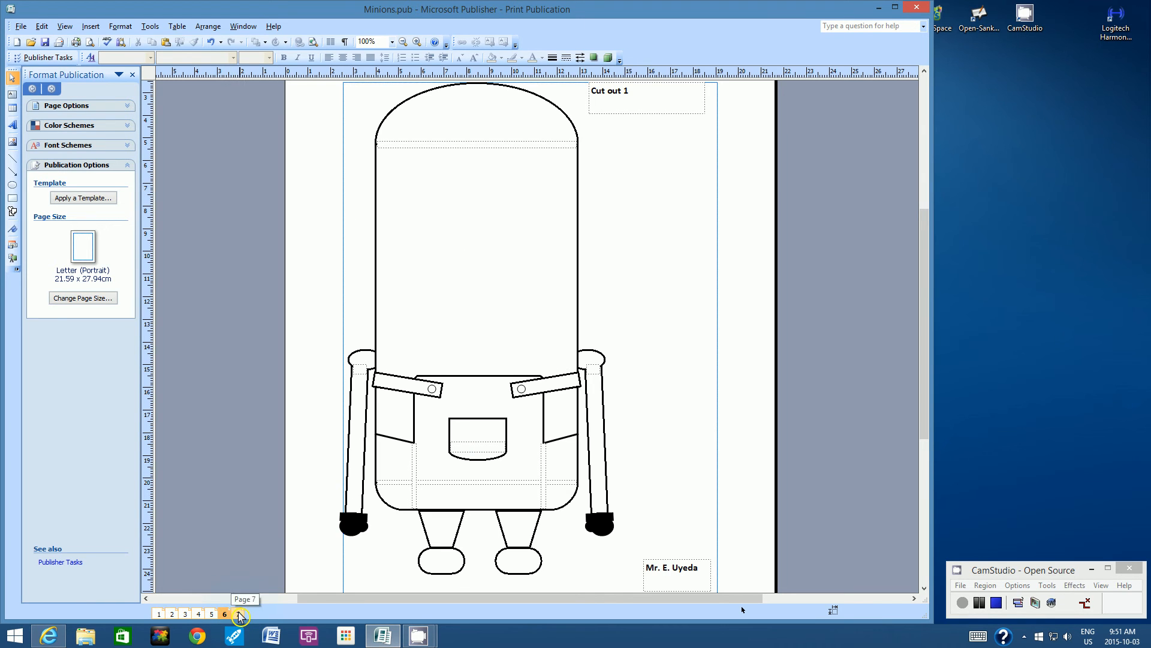
pyautogui.click(239, 614)
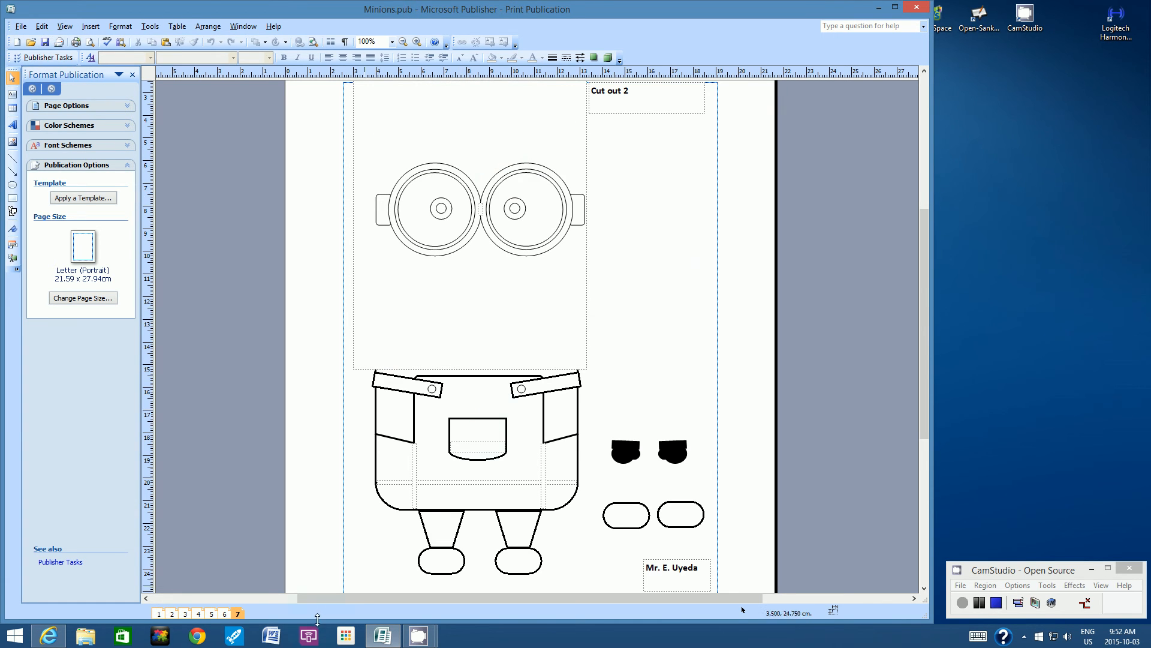
pyautogui.click(224, 613)
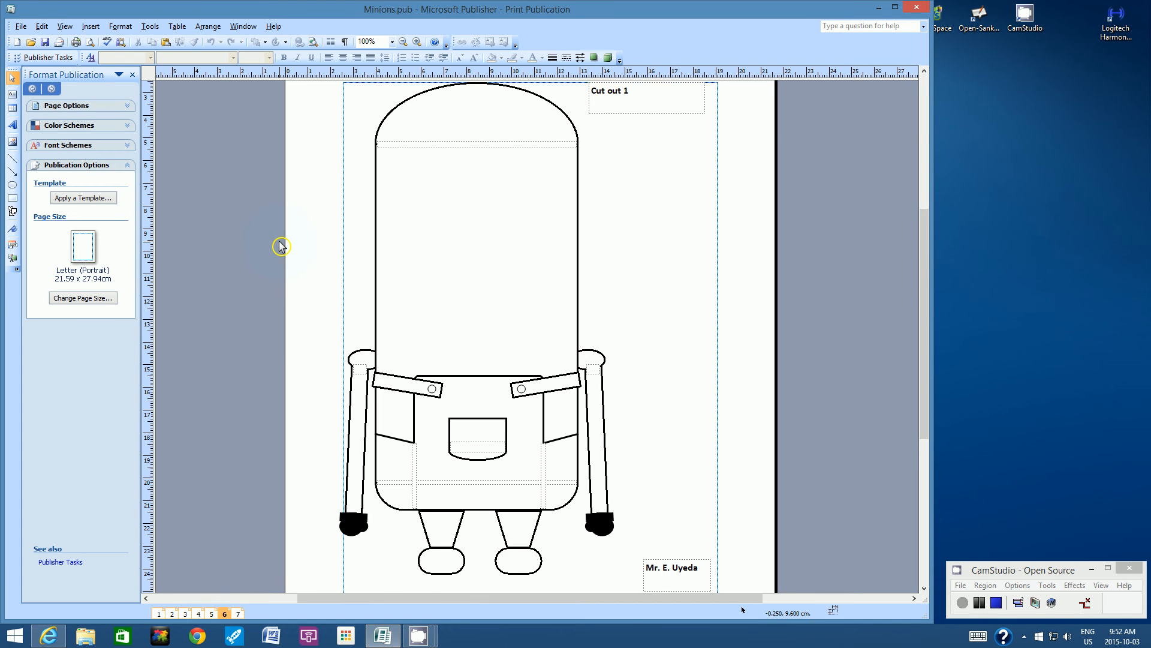
# - Set the print range to pages 6,7 and close the print settings without printing
pyautogui.click(21, 26)
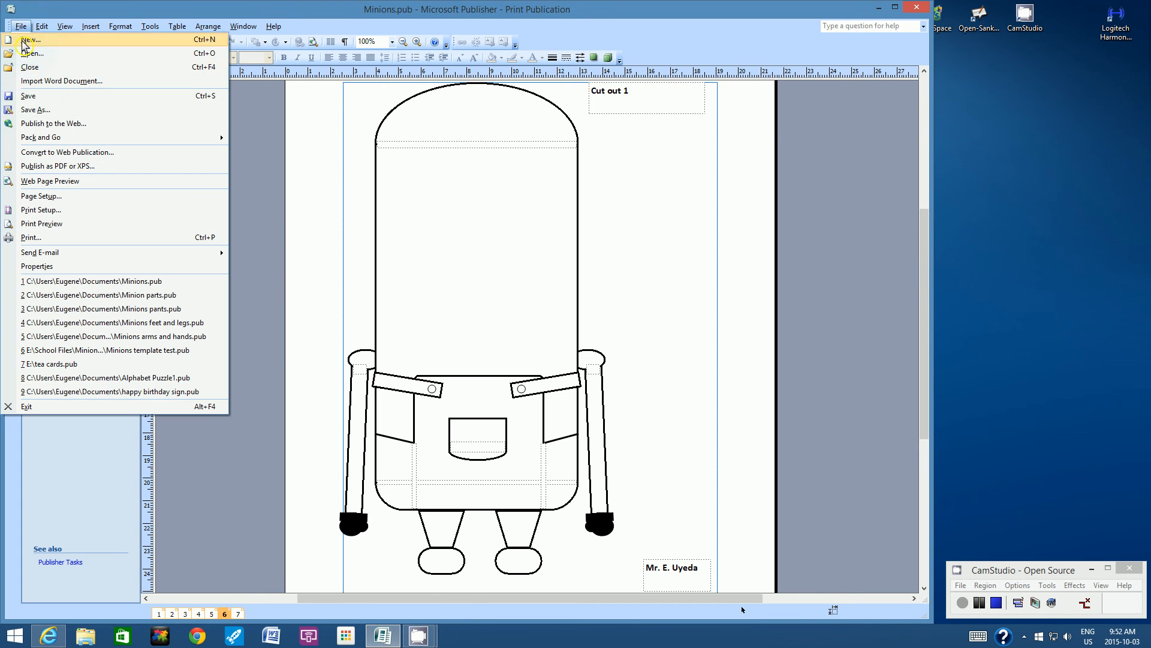
pyautogui.click(30, 237)
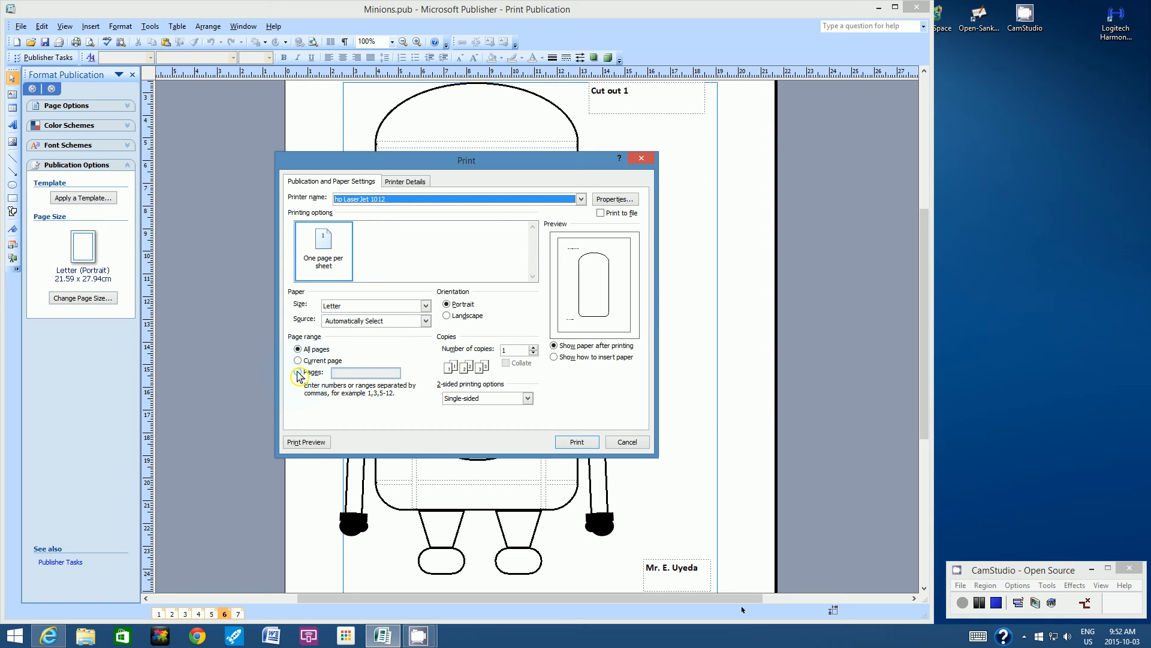
pyautogui.click(298, 373)
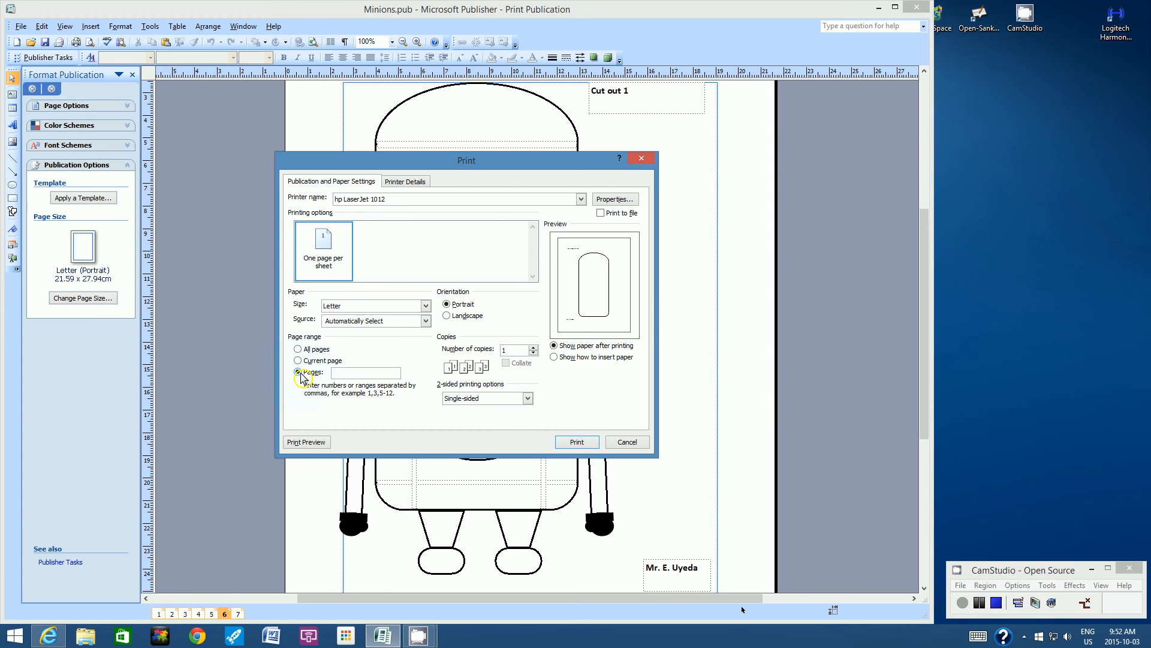
pyautogui.click(364, 373)
pyautogui.write('6,7')
pyautogui.click(625, 443)
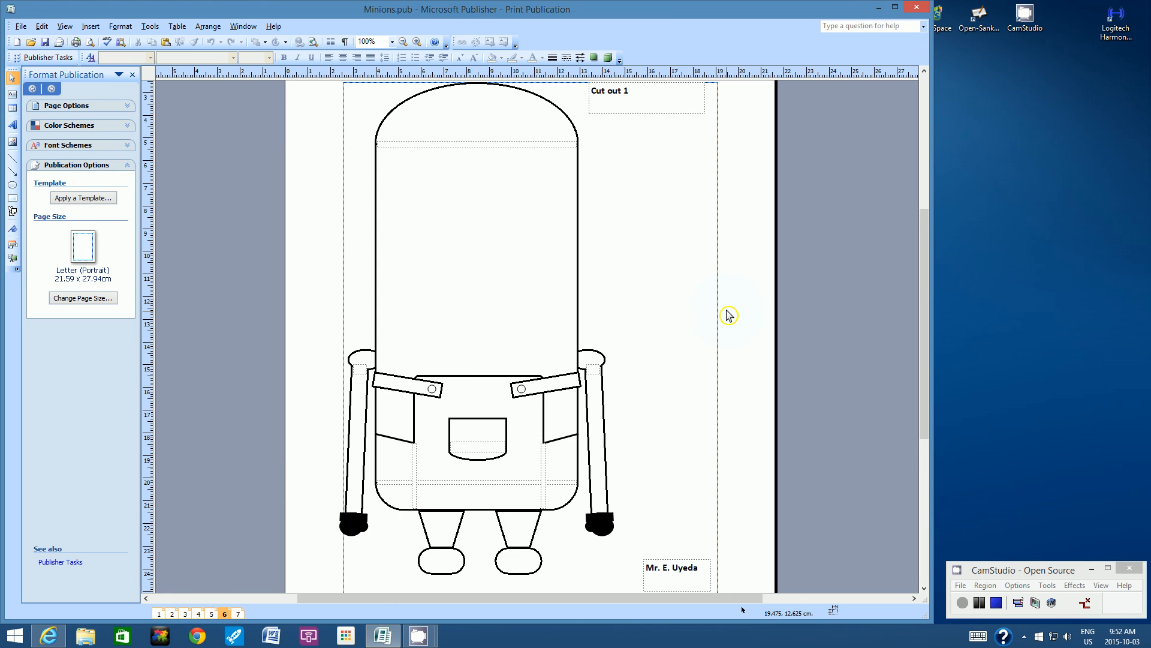